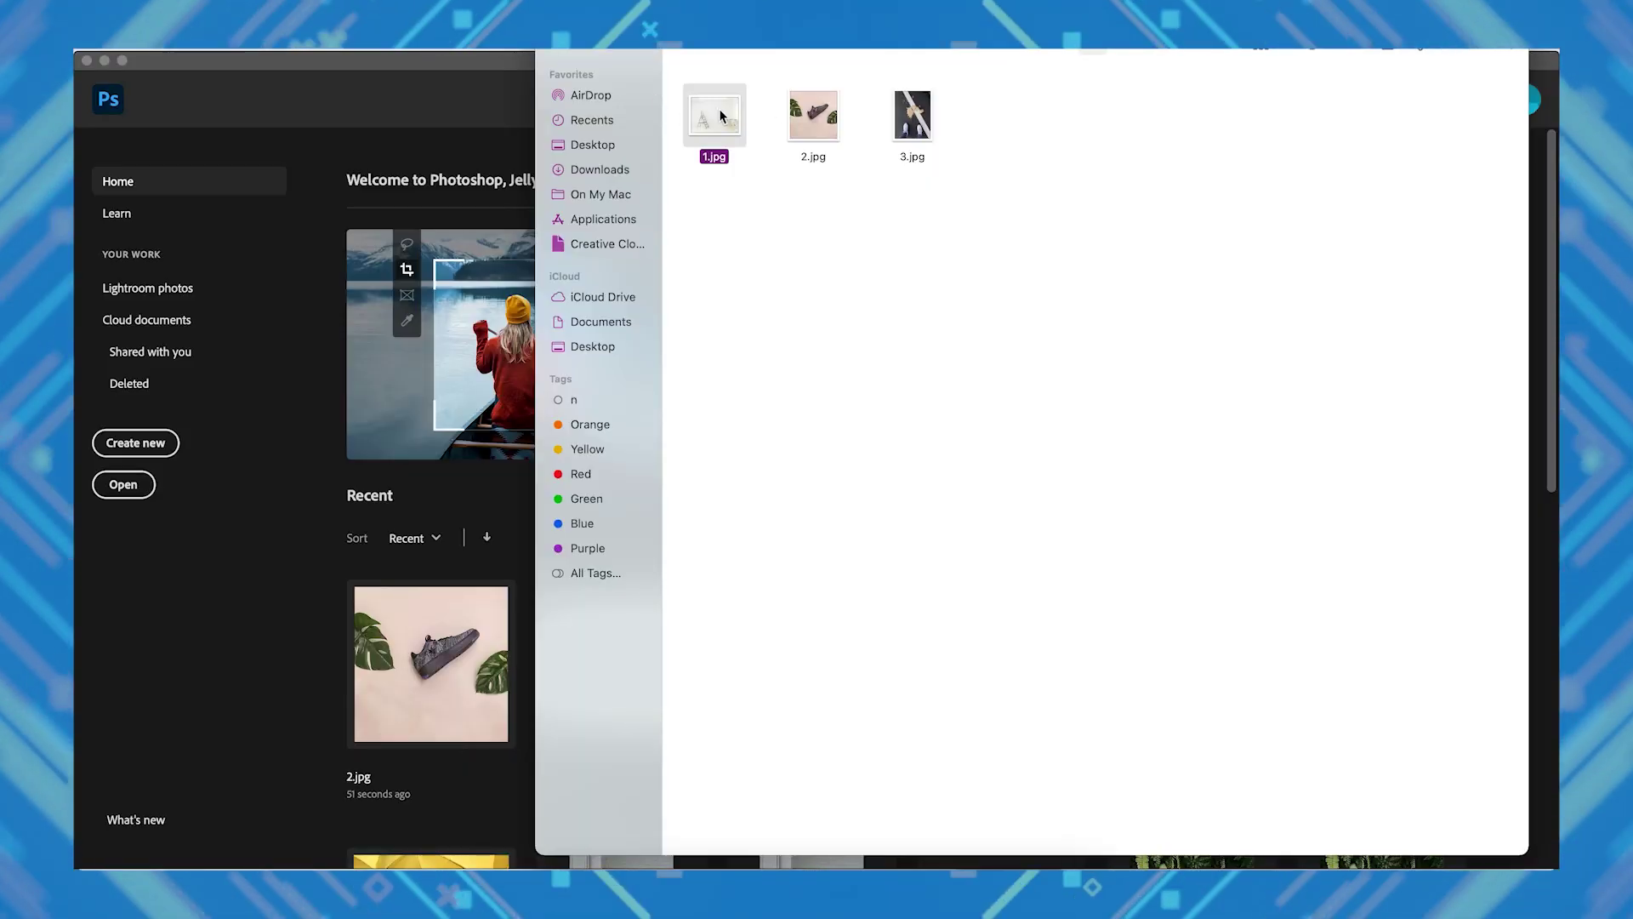
Open 1.jpg and convert its locked Background into the editable Layer 0
drag(720, 117, 317, 495)
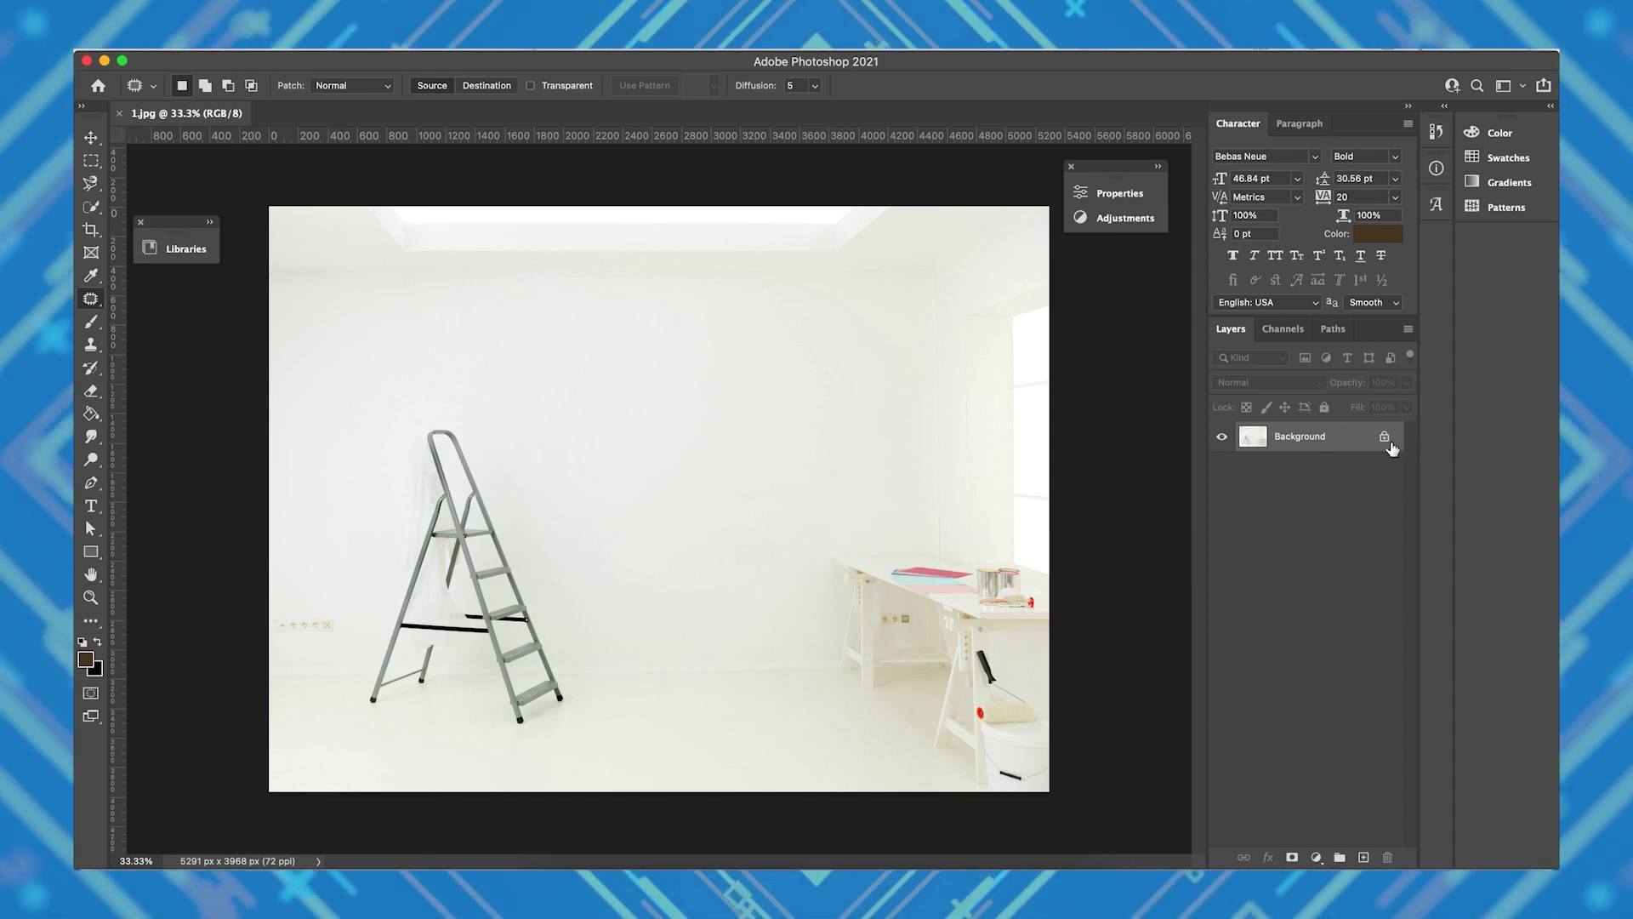
double_click(1345, 436)
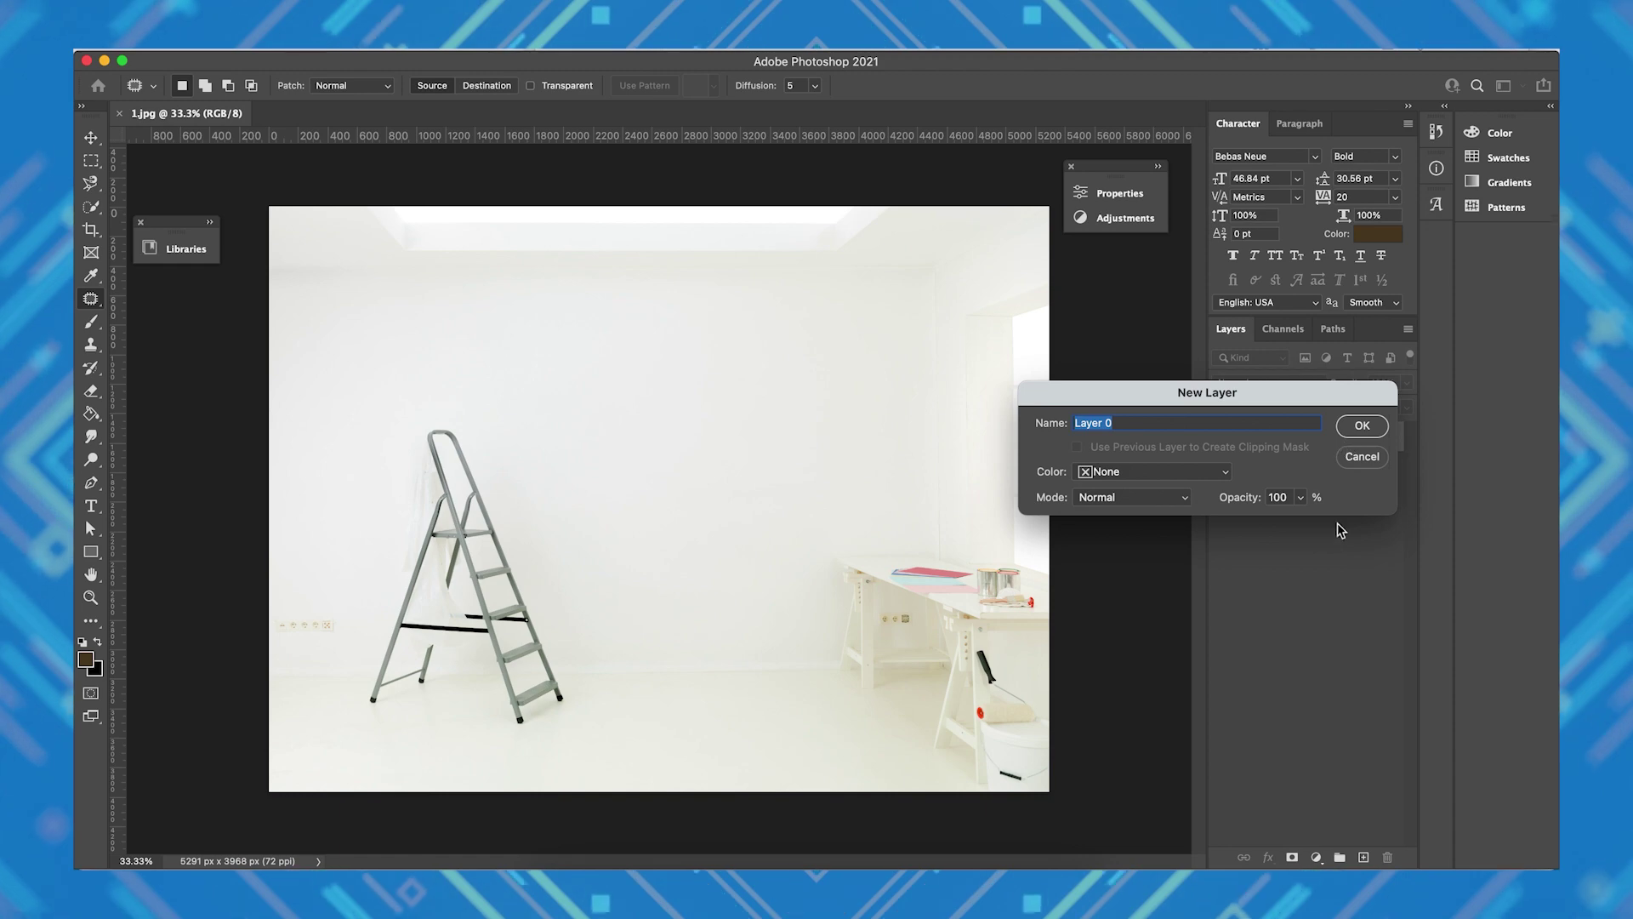
click(1365, 424)
key(v)
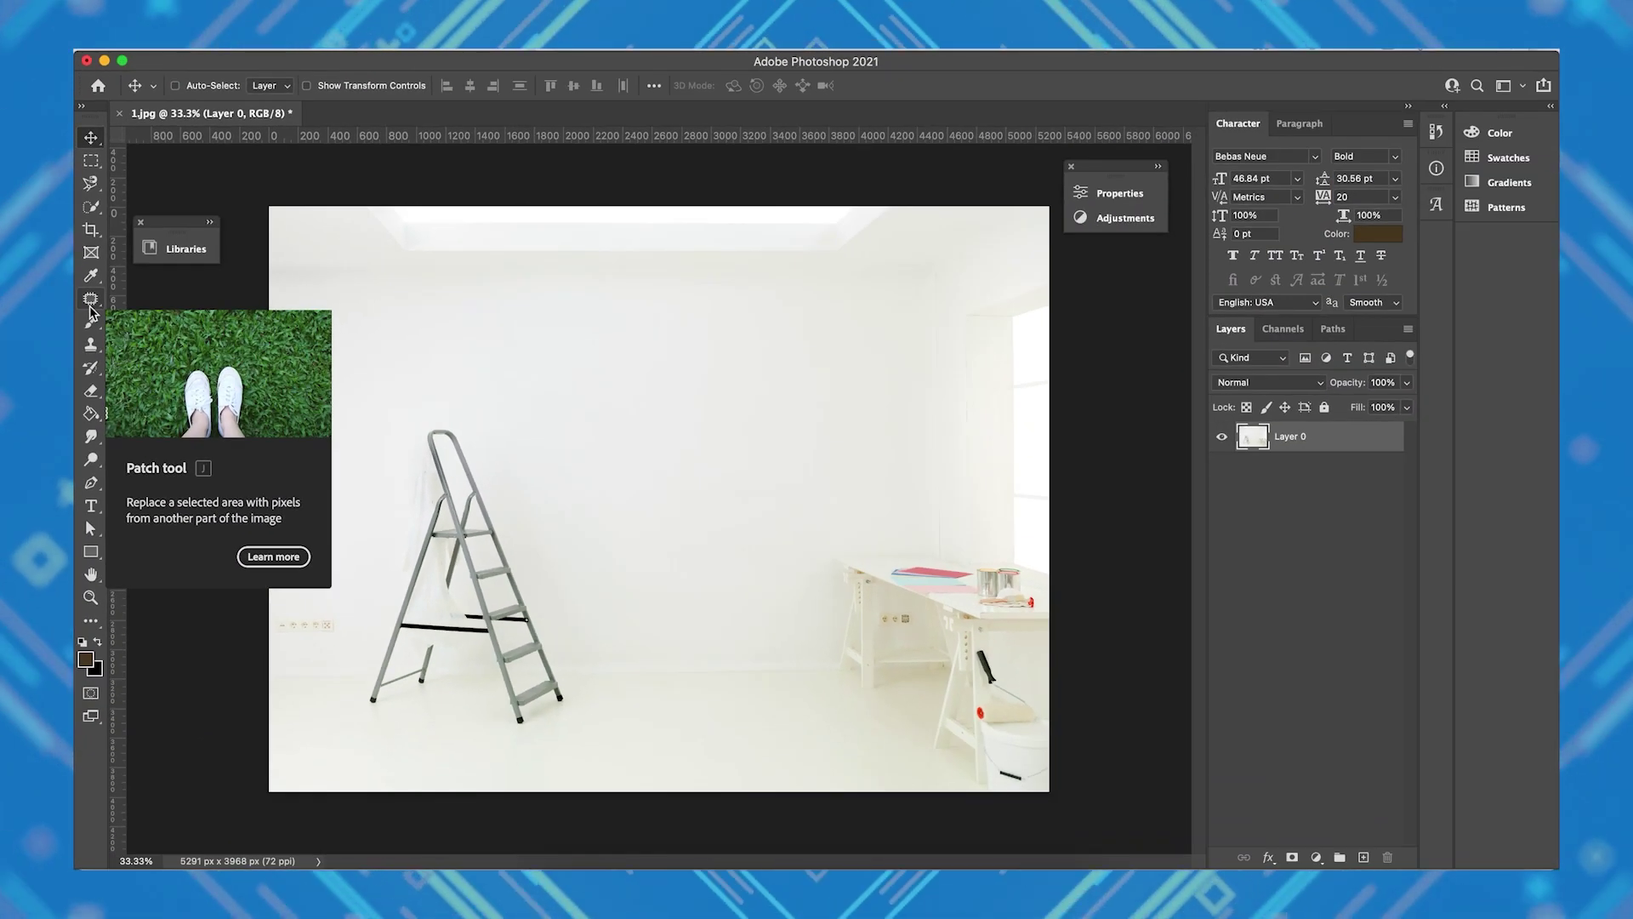
Choose the Patch tool and draw a freehand loop around the stepladder
click(90, 301)
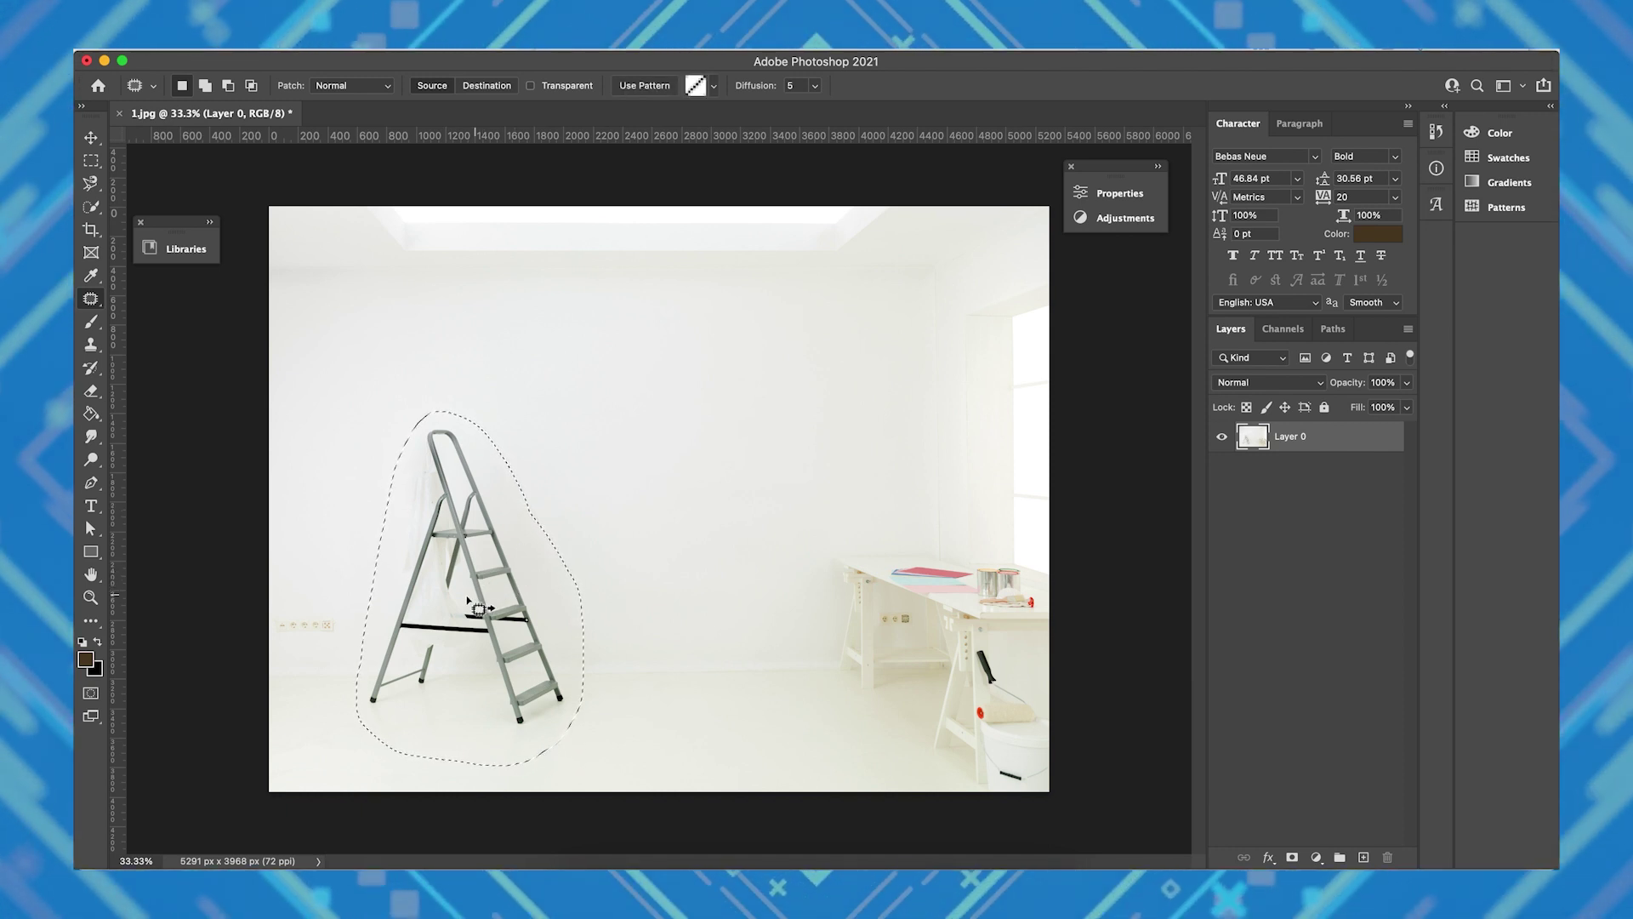
drag(530, 676, 715, 667)
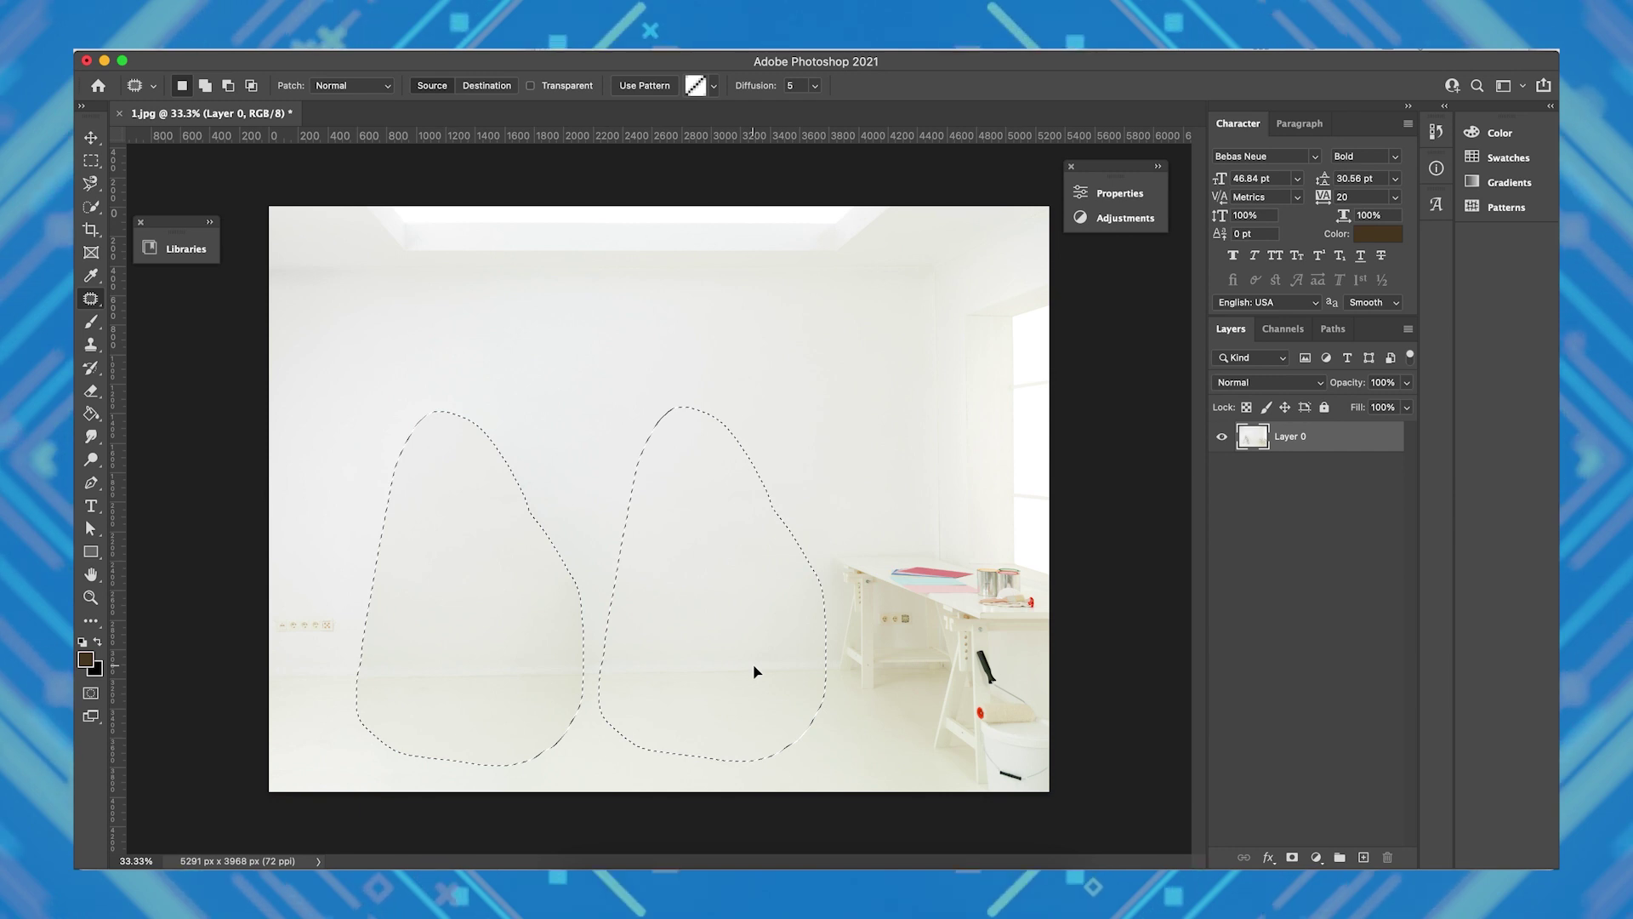
Patch the ladder with clean wall sampled to its right, then deselect
drag(744, 599, 752, 630)
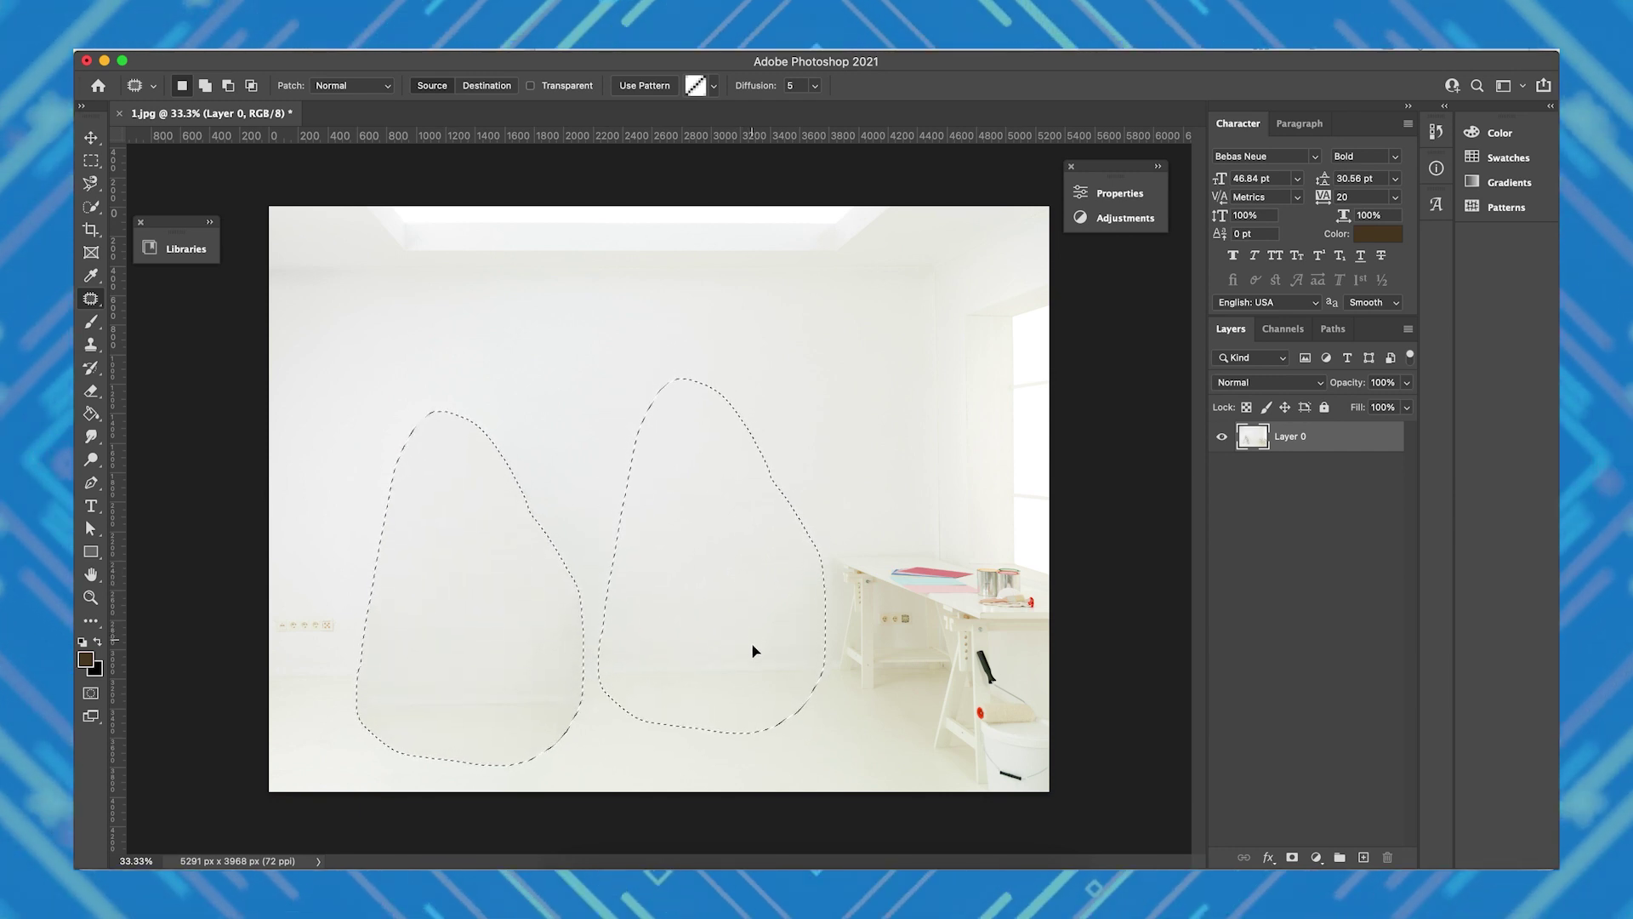
drag(752, 663, 755, 670)
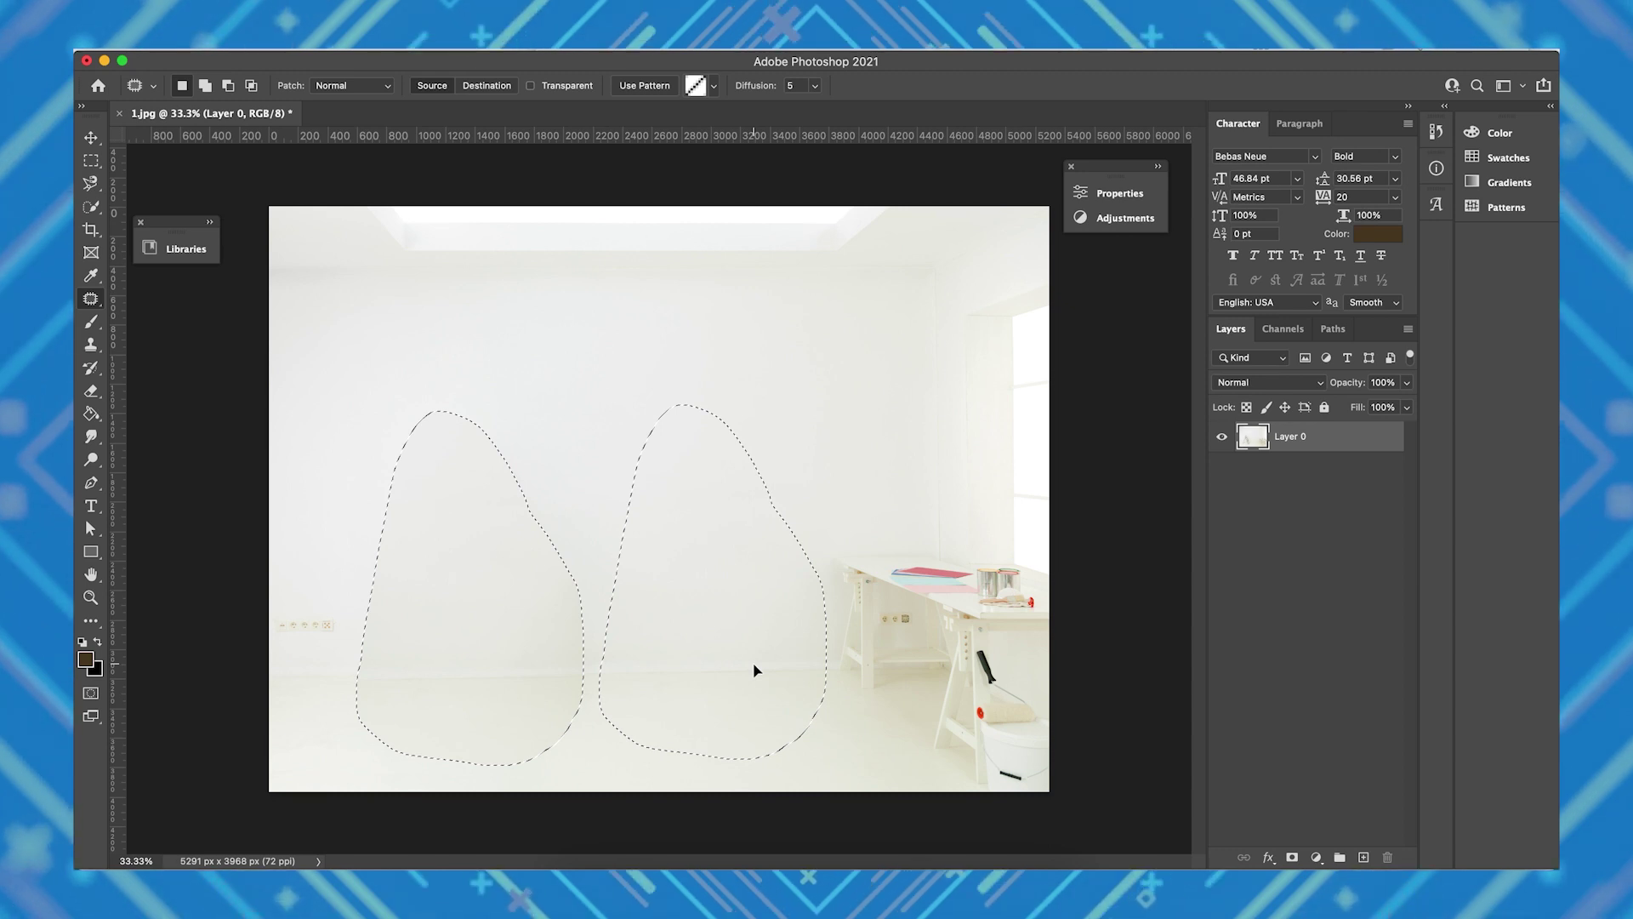
drag(756, 671, 754, 671)
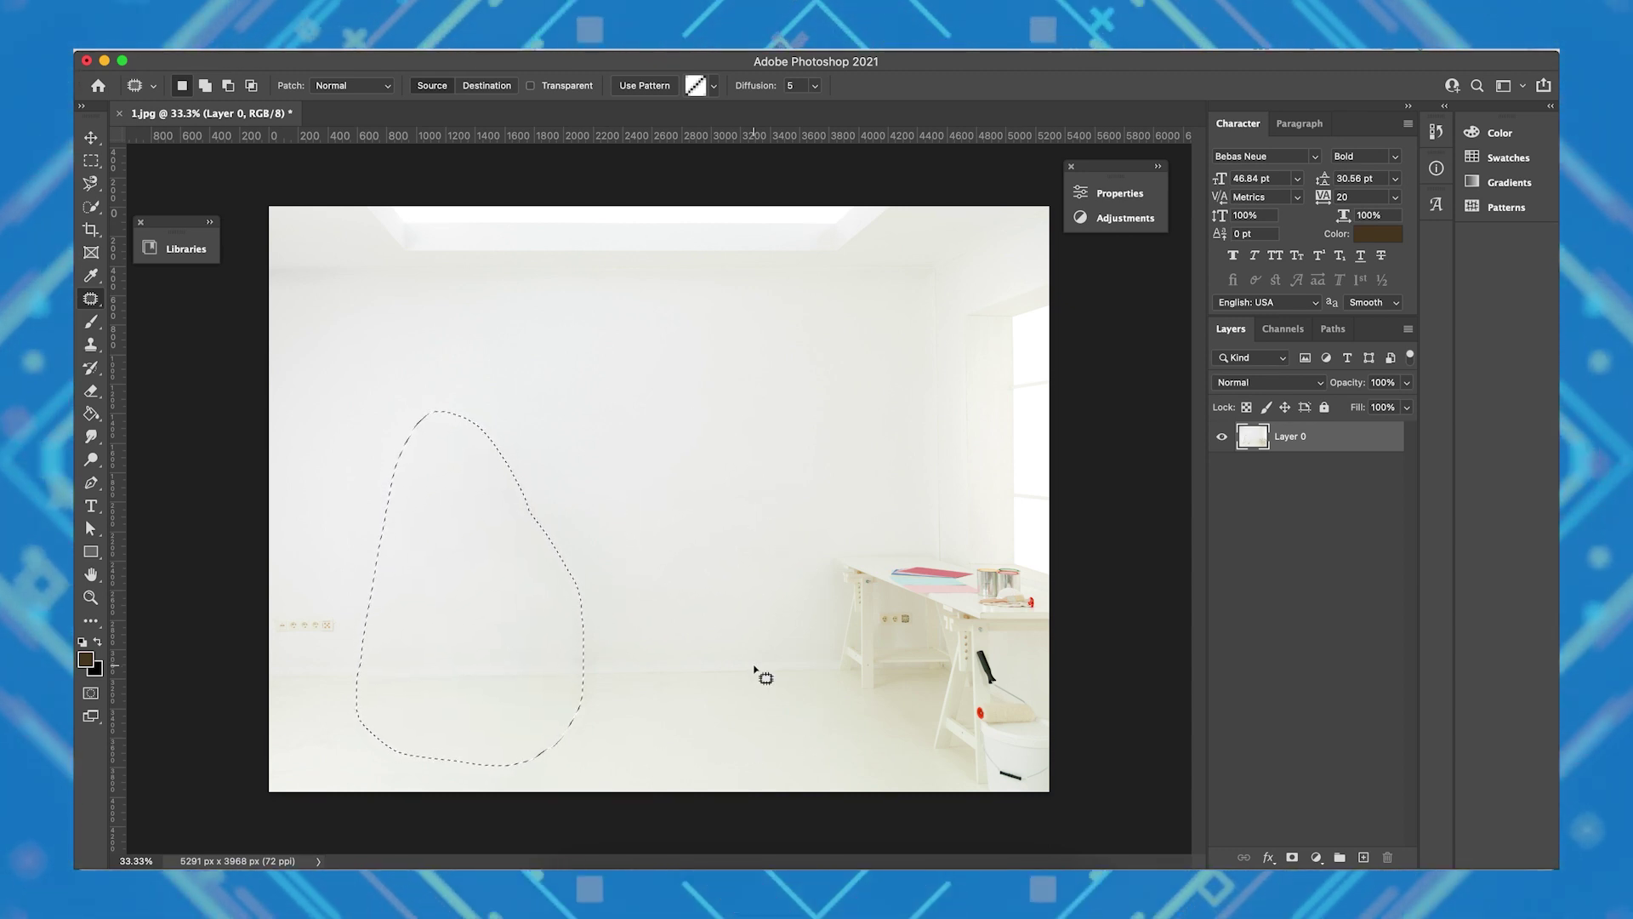
key(m)
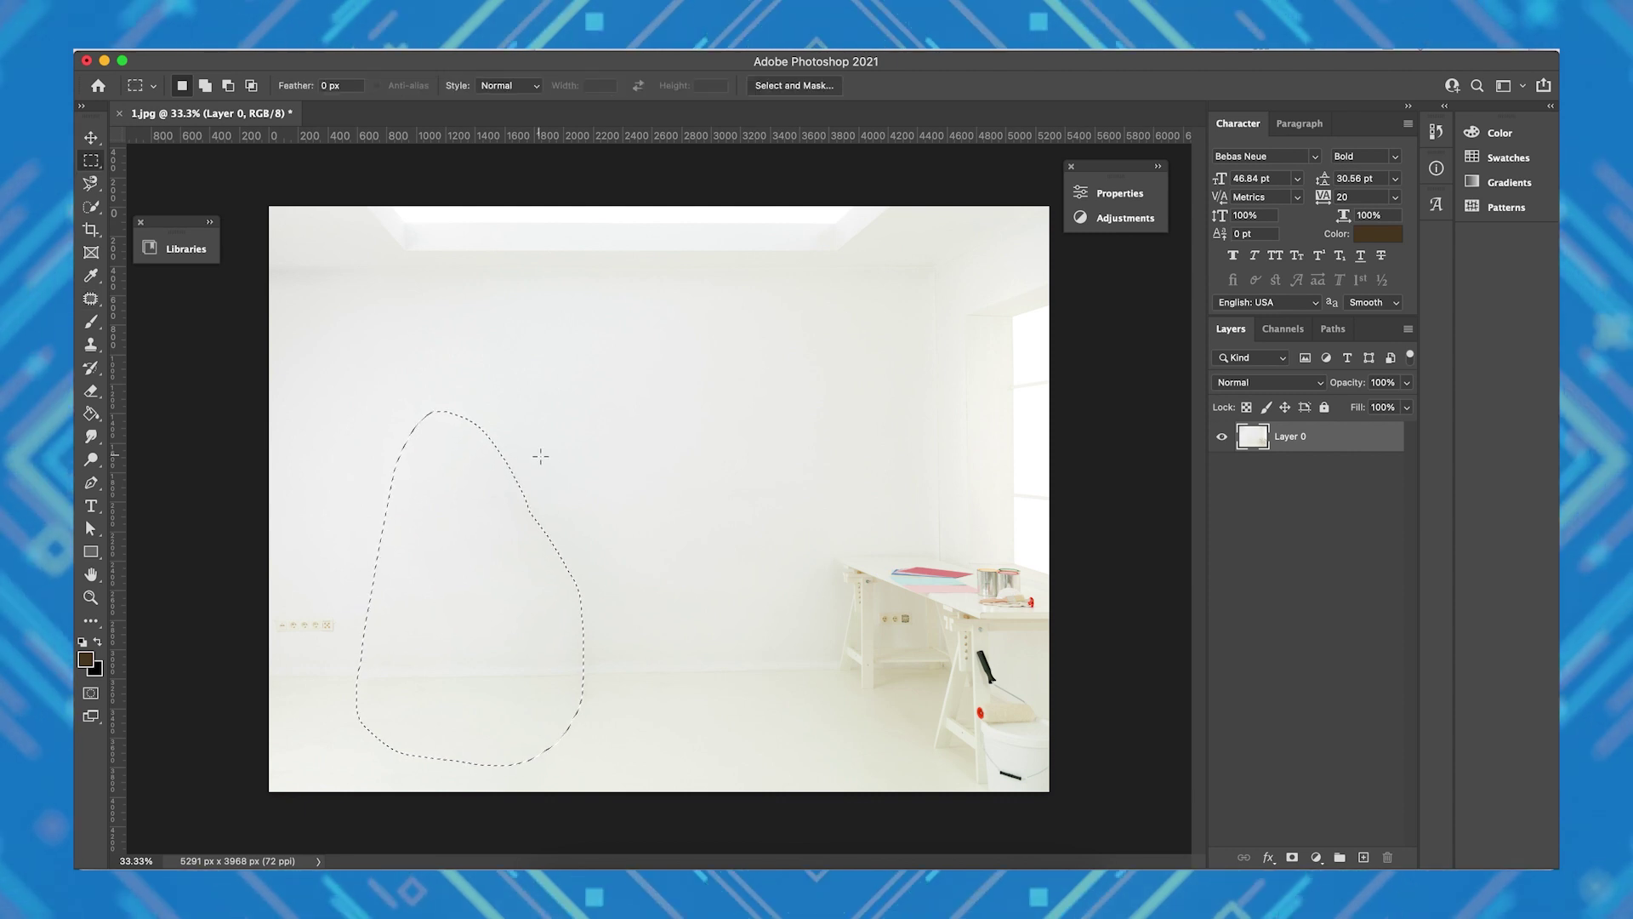
right_click(541, 459)
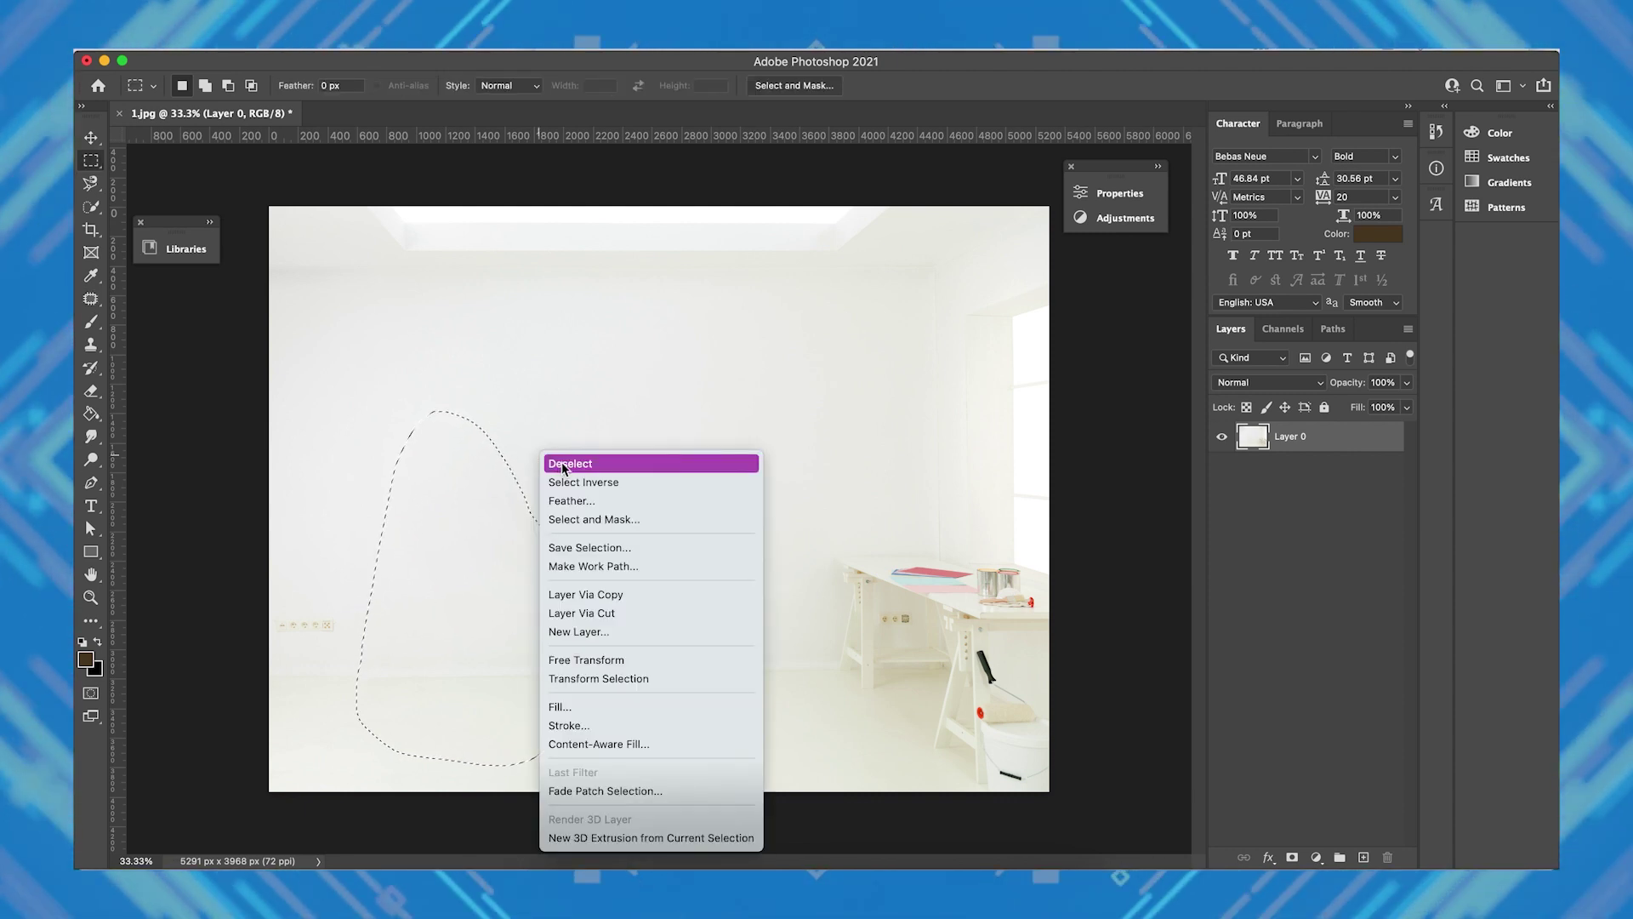
click(563, 465)
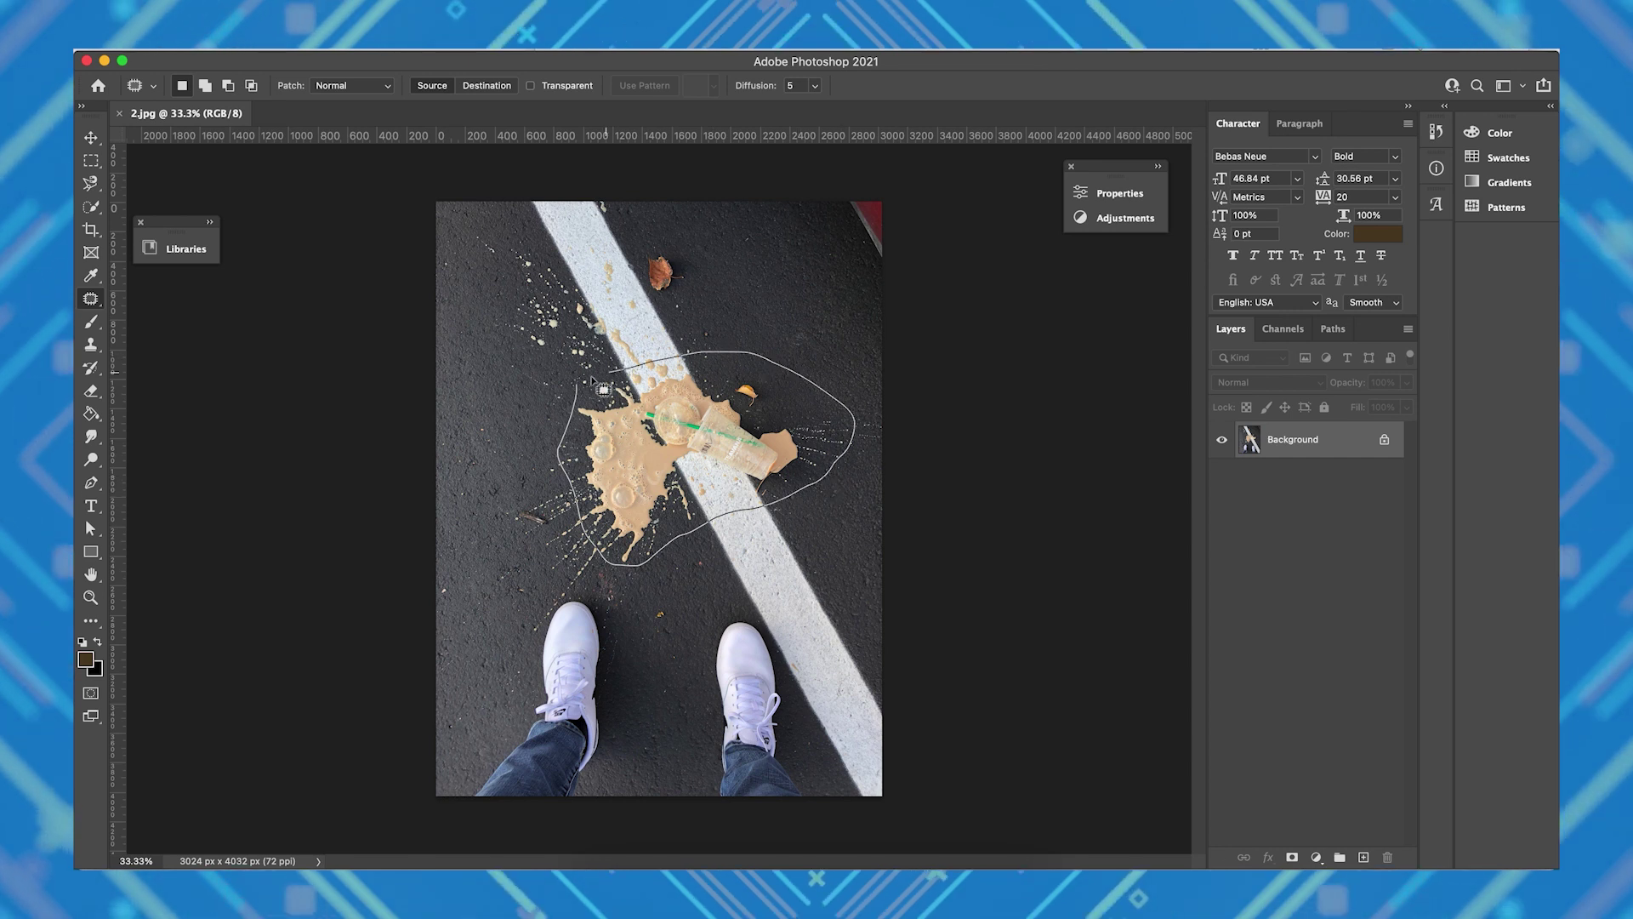
Drag the spill selection onto clean road below to patch out the coffee spill and cup
drag(707, 477, 736, 521)
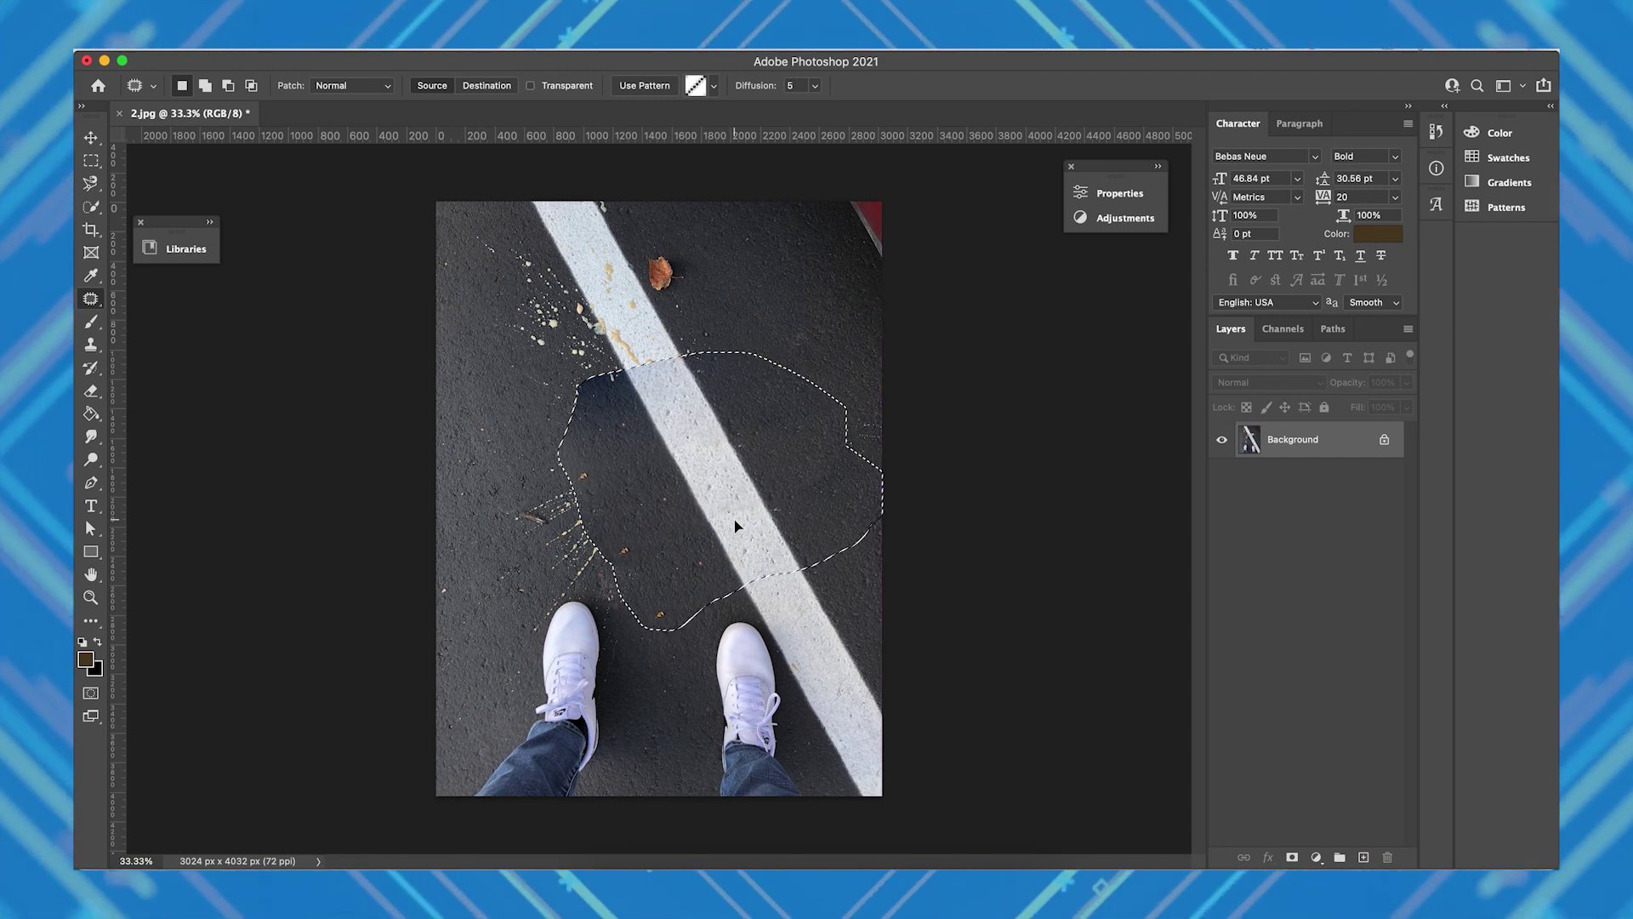
drag(738, 527, 737, 527)
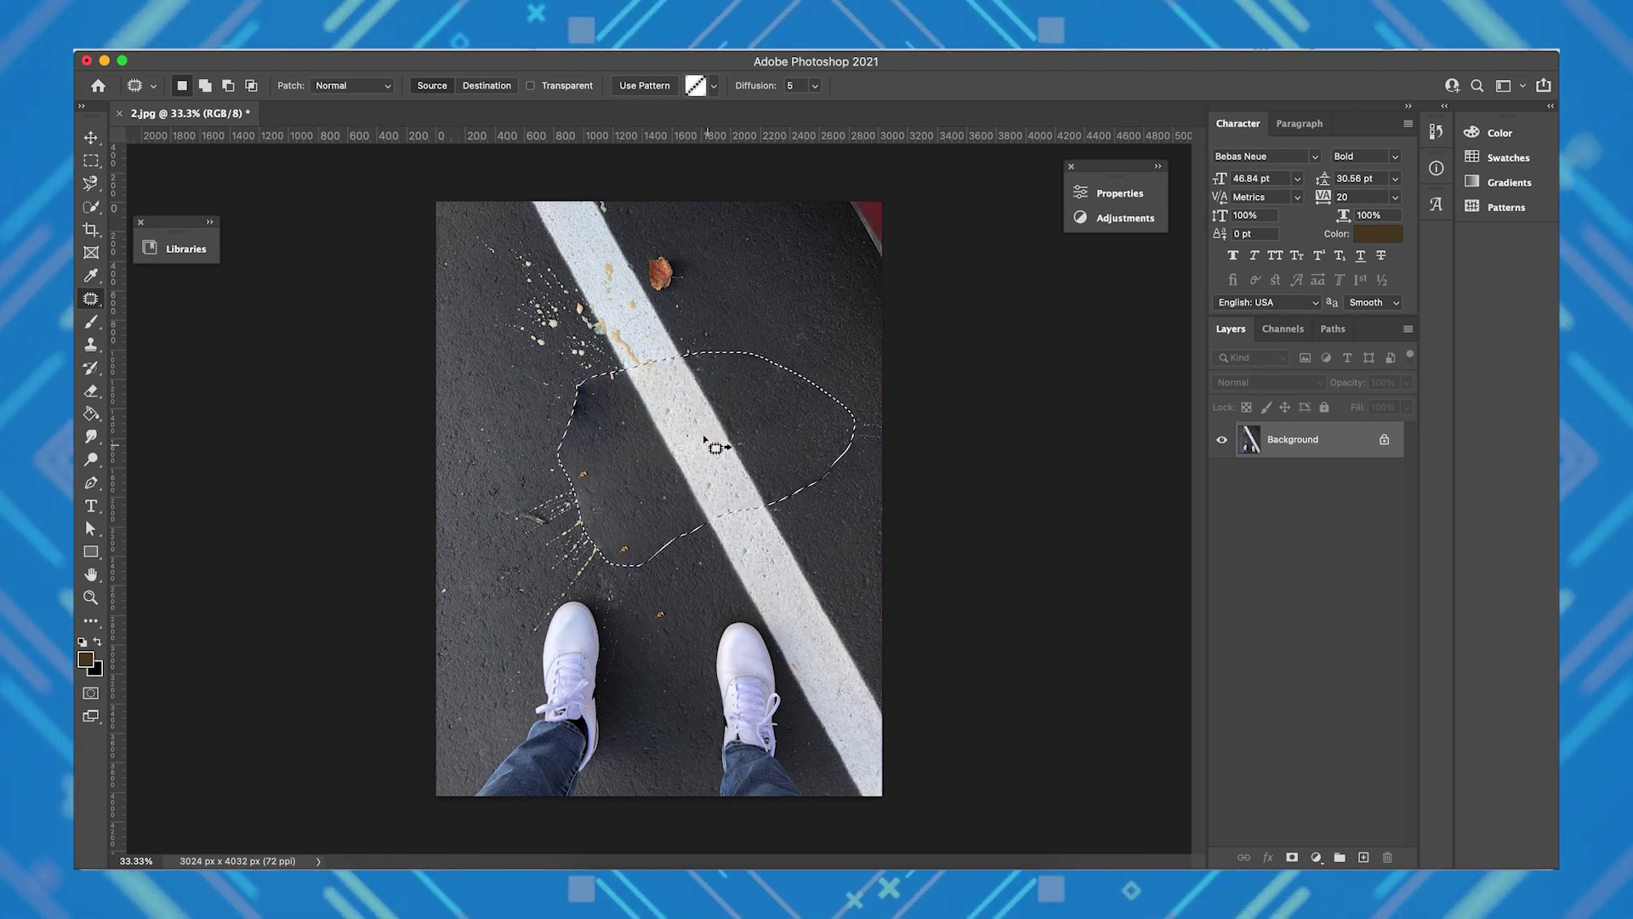
drag(712, 448, 736, 508)
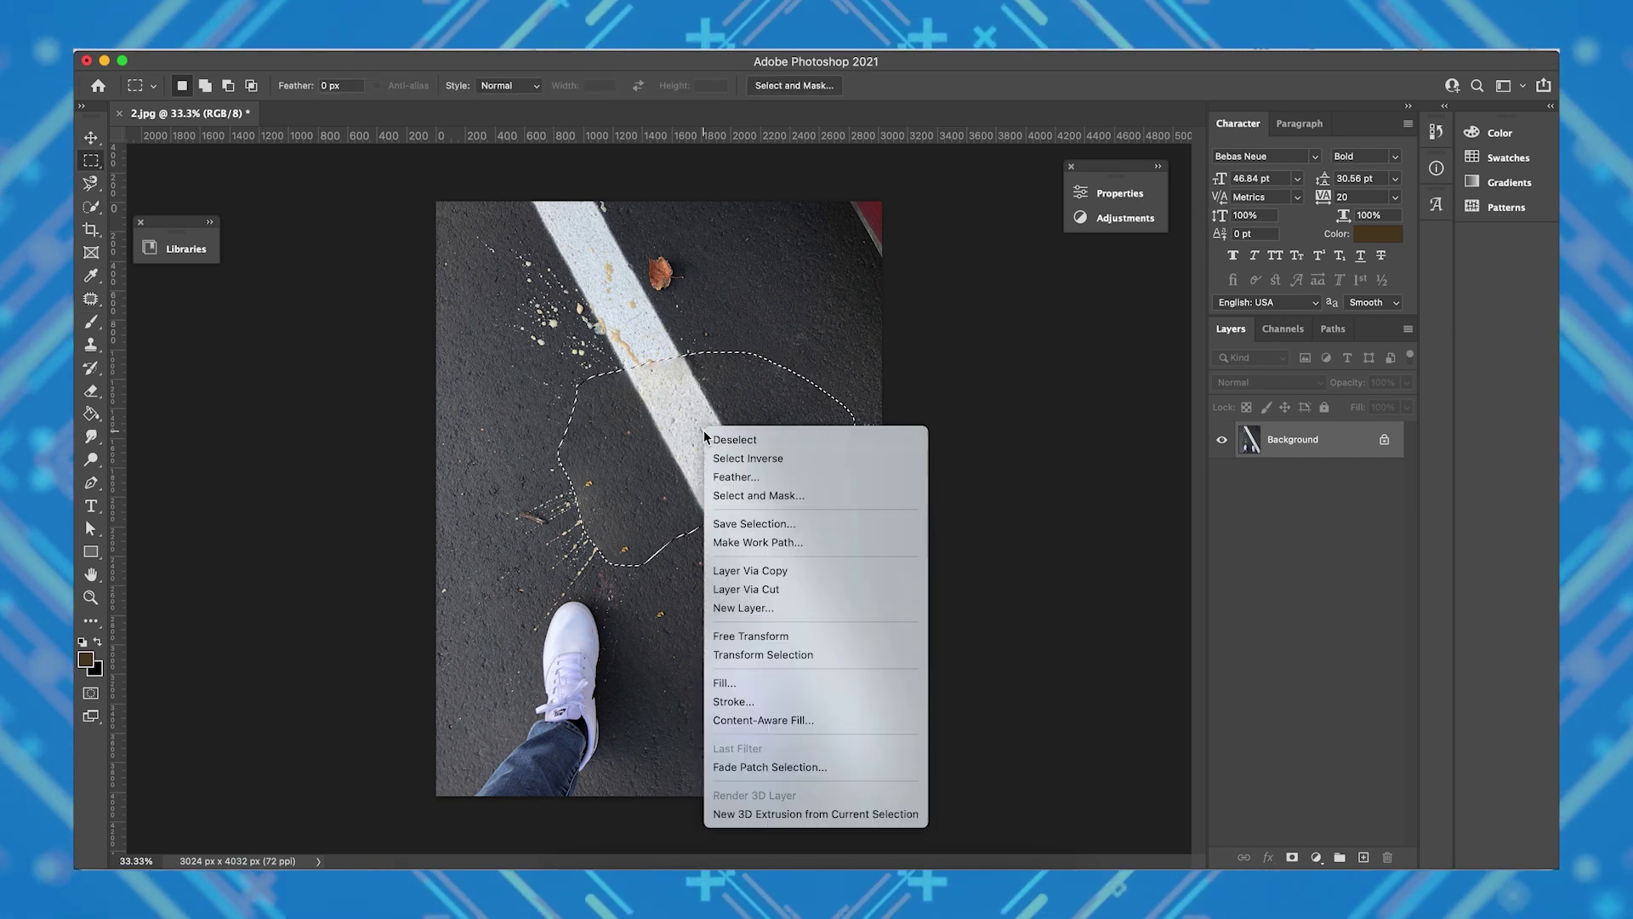
Clear the selection, zoom in, and patch away the stick and splash debris left of the shoes
click(735, 440)
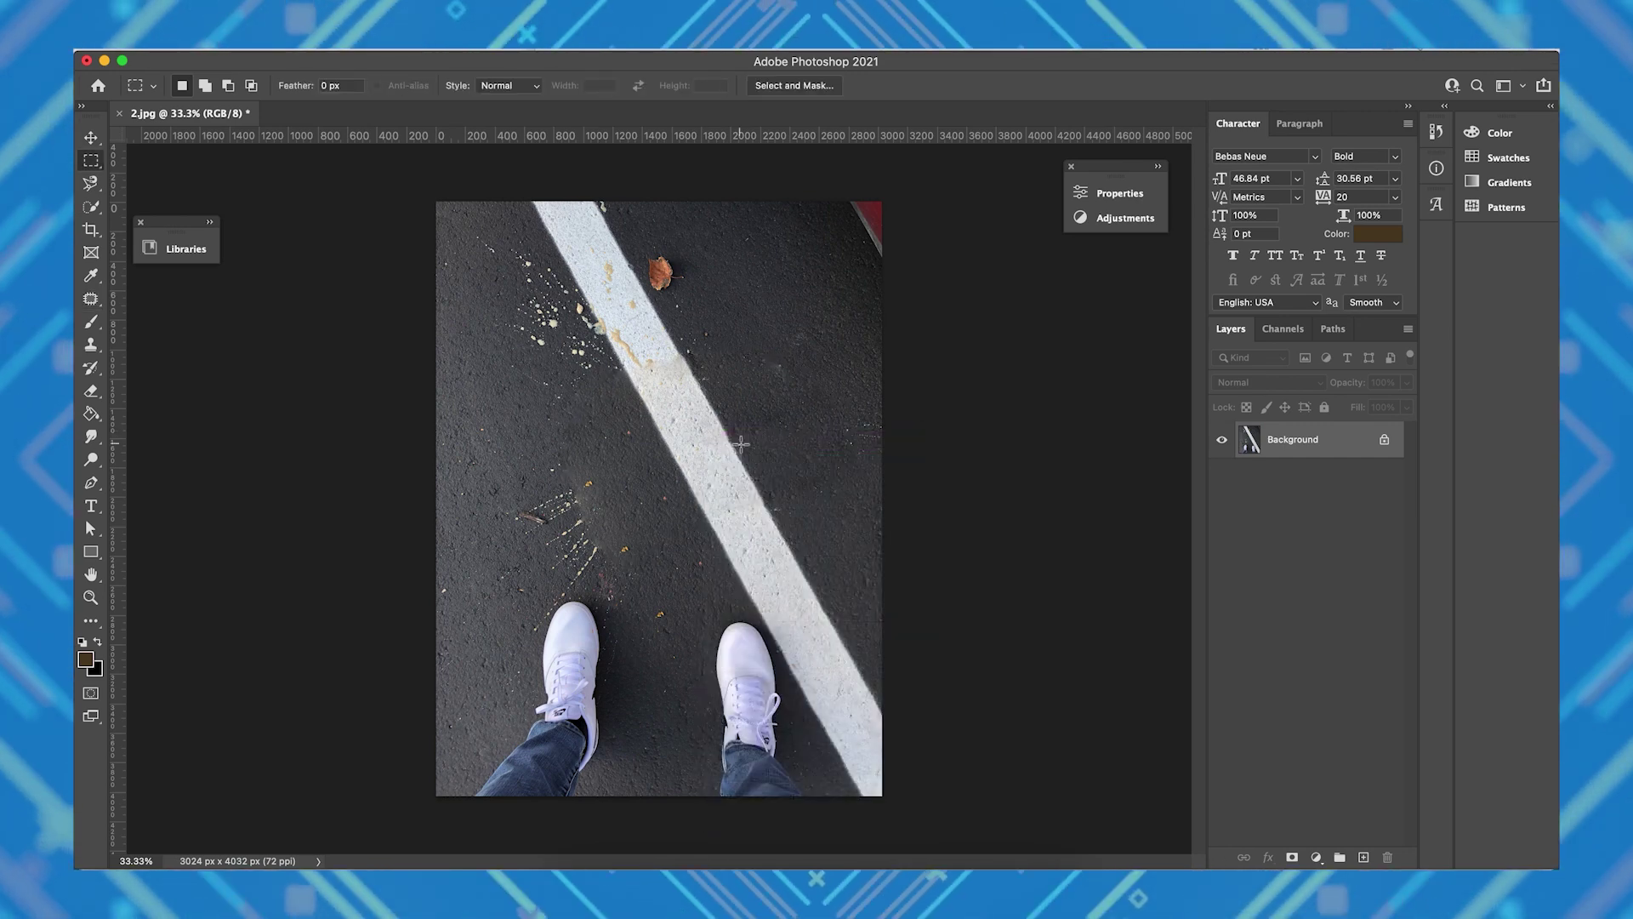
key(j)
scroll(618, 467, up, 3)
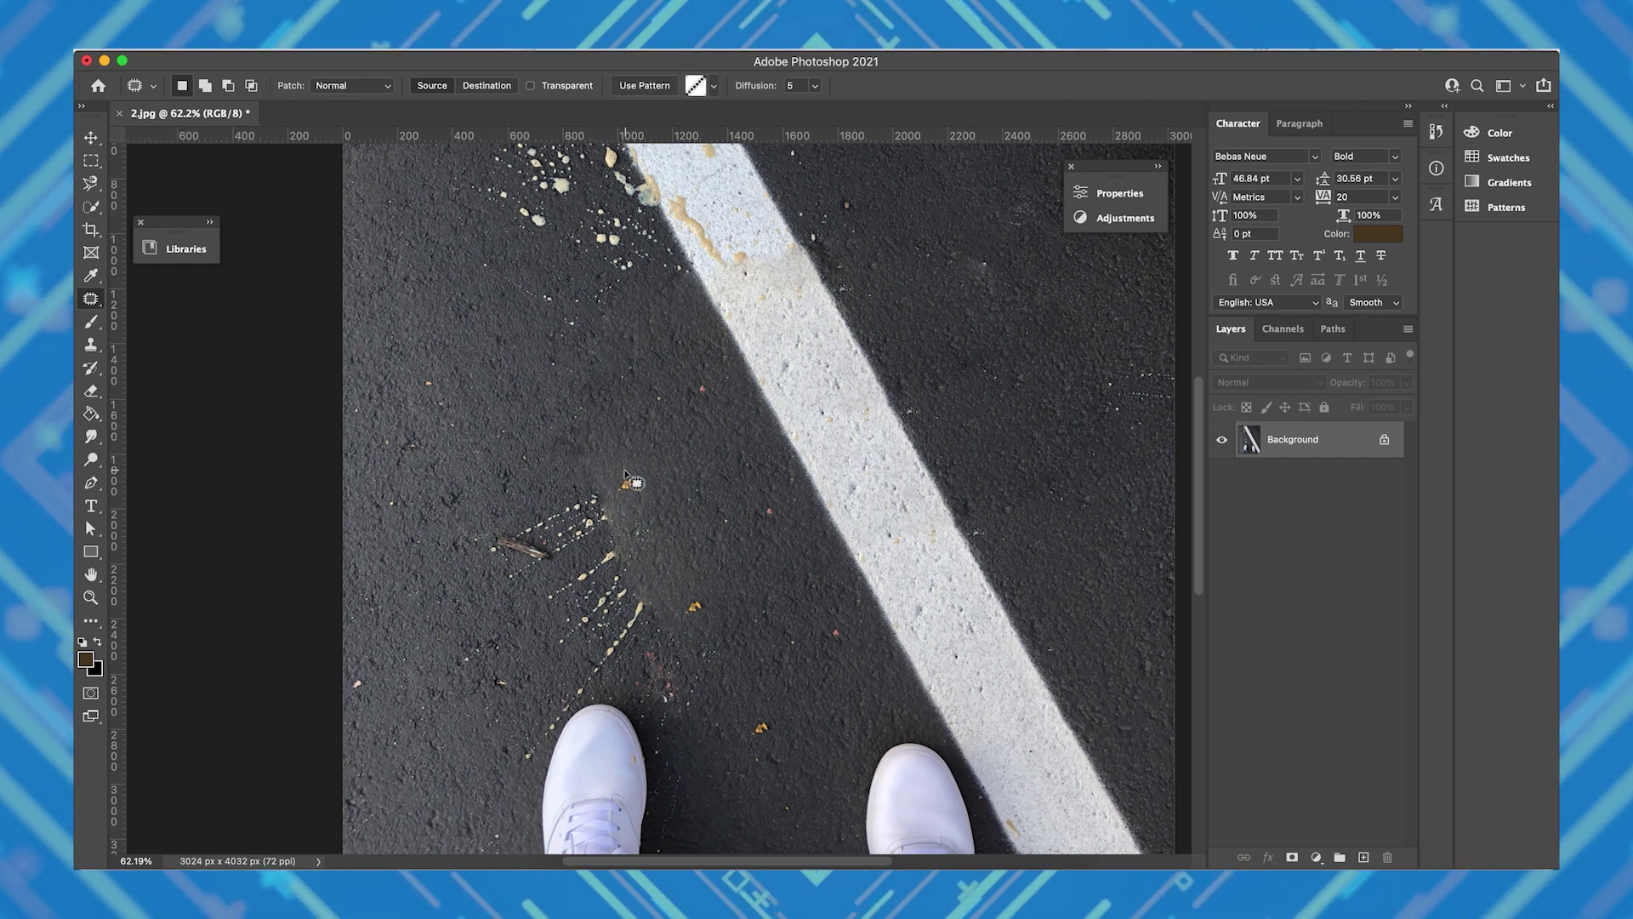
drag(547, 537, 643, 496)
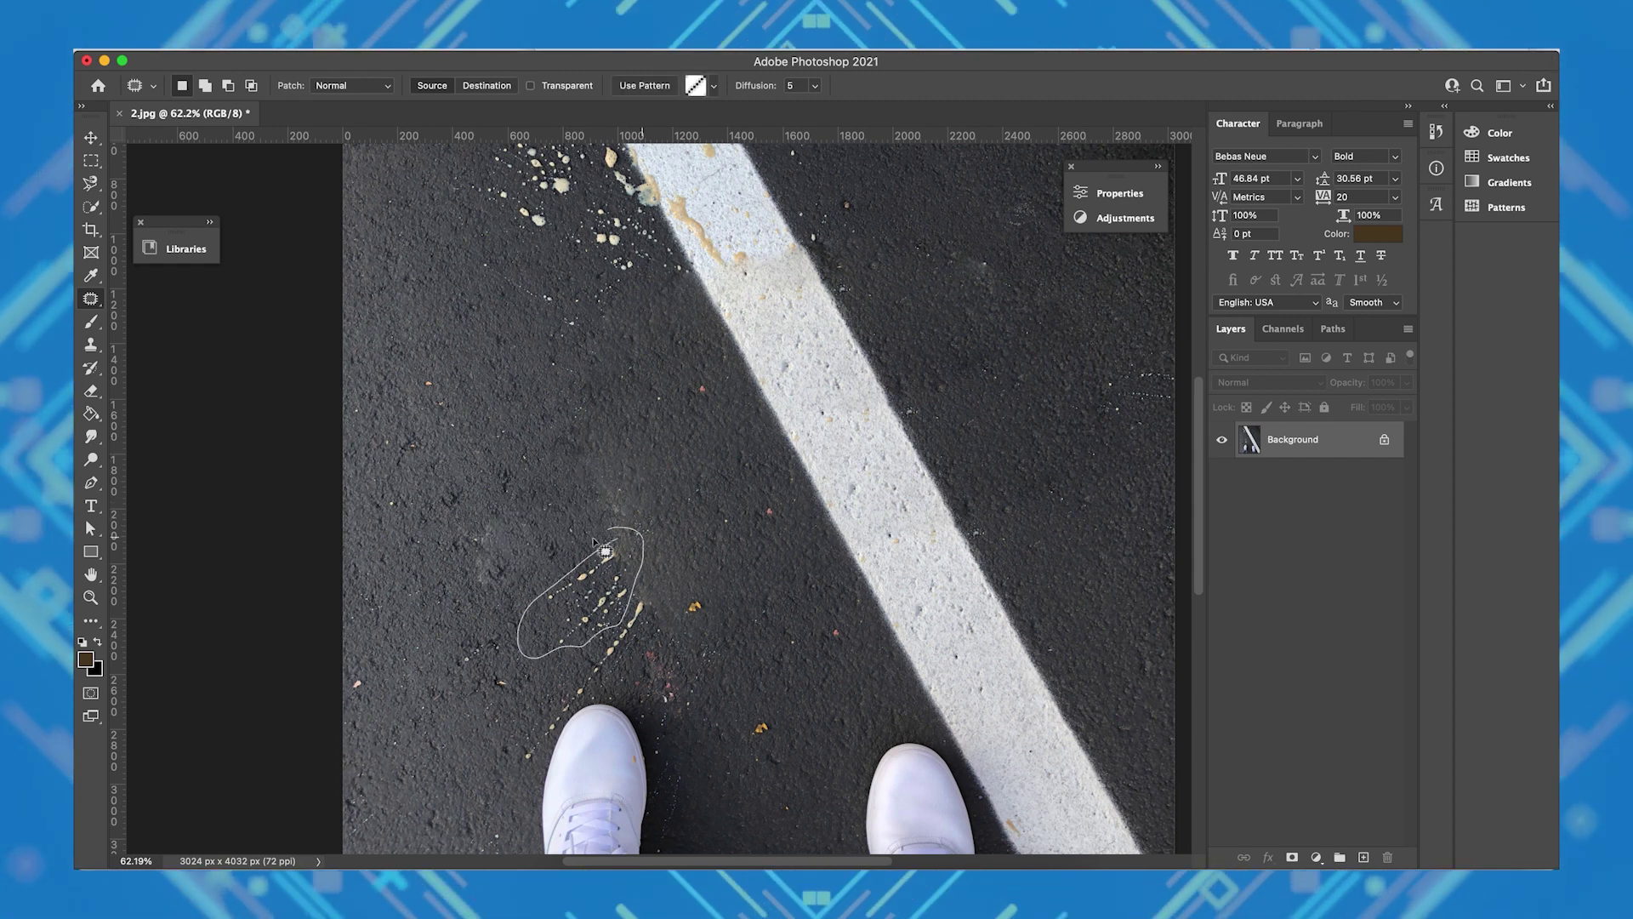
drag(604, 551, 614, 534)
drag(595, 587, 502, 447)
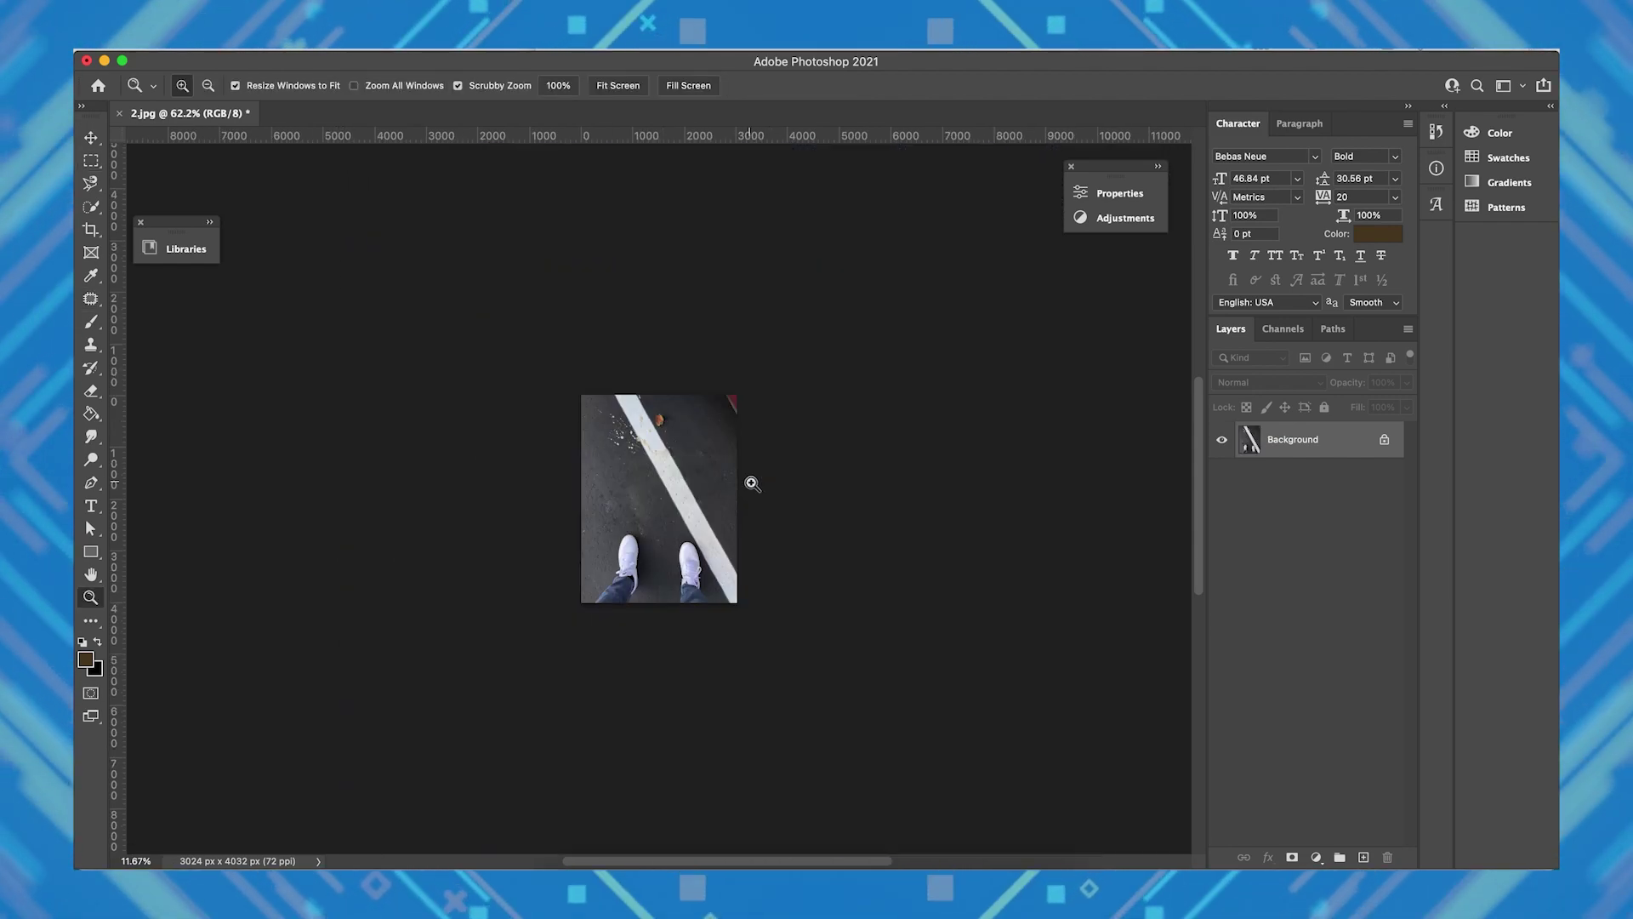
Patch the small splash spots and the stain on the upper white stripe with nearby asphalt
scroll(747, 477, up, 10)
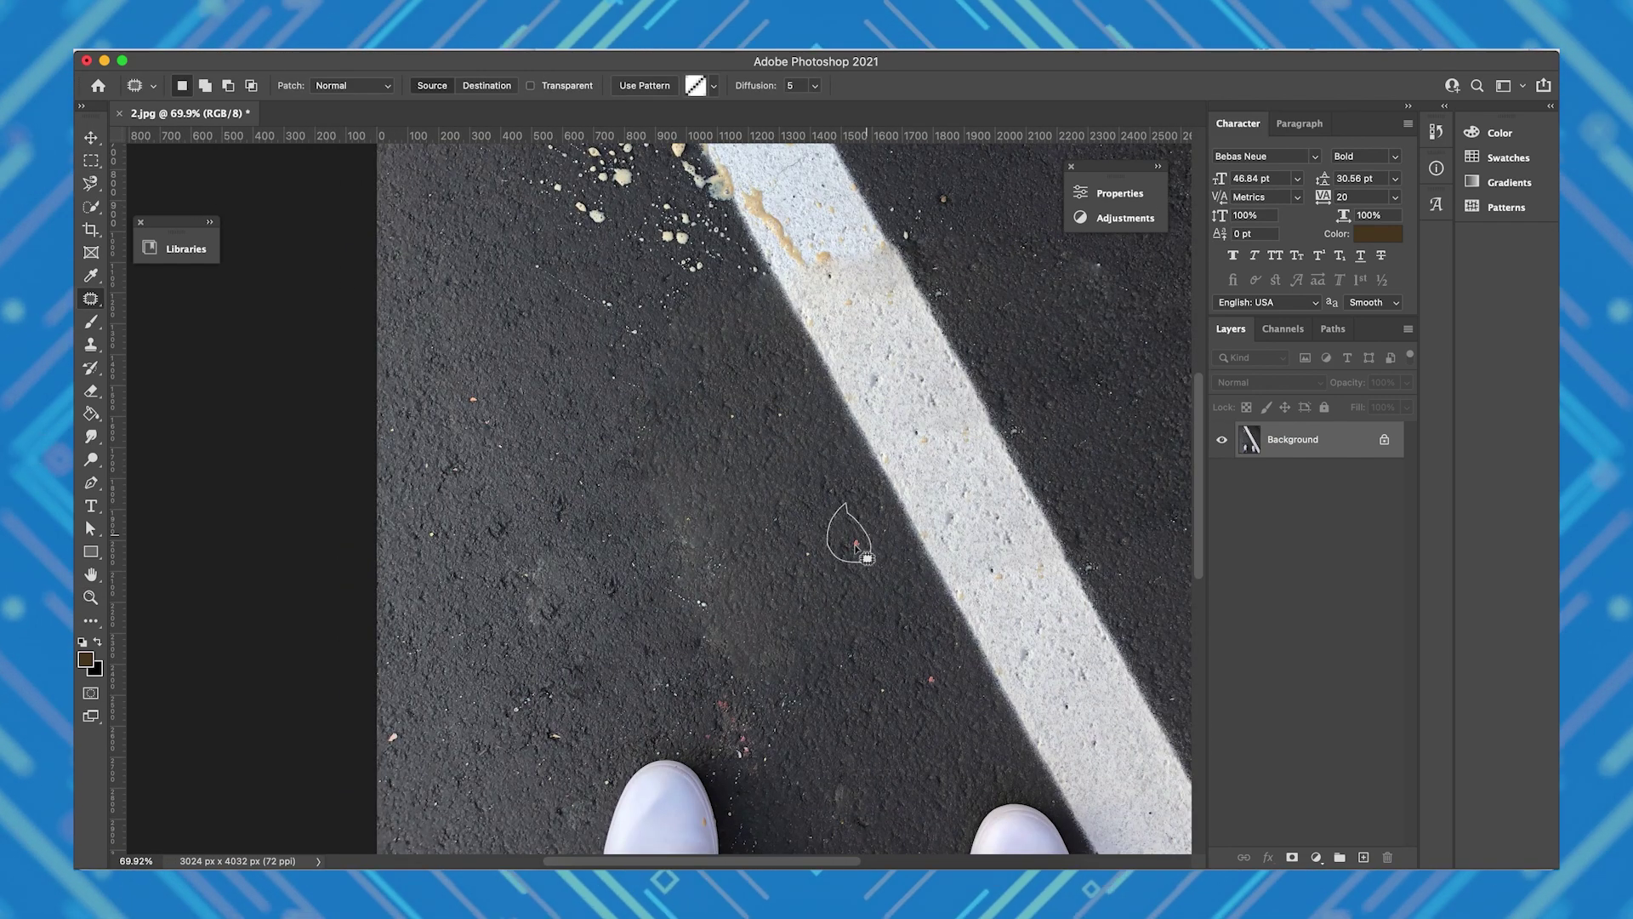
scroll(867, 638, down, 10)
scroll(850, 576, up, 6)
key(m)
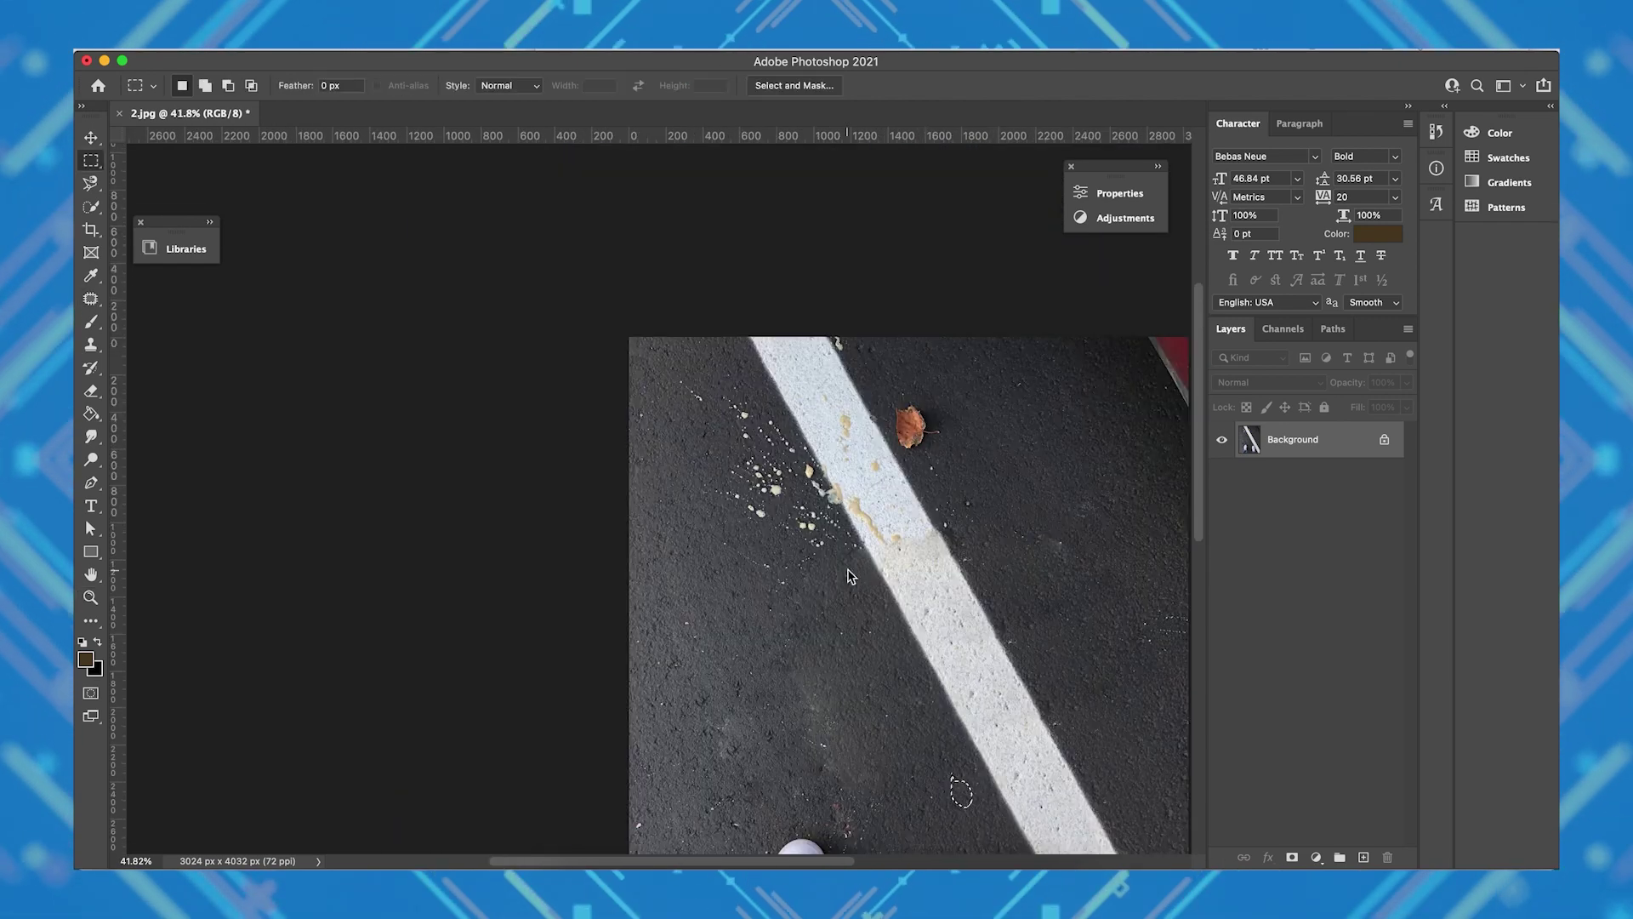
drag(960, 470, 971, 406)
mouse_move(881, 485)
mouse_down()
mouse_move(1010, 714)
mouse_move(936, 596)
mouse_move(971, 652)
mouse_move(886, 419)
mouse_move(985, 669)
mouse_move(922, 412)
mouse_move(794, 467)
mouse_move(816, 446)
mouse_up()
drag(839, 425, 927, 587)
Deselect and fit the whole cleaned road photo in the window
right_click(864, 353)
click(890, 368)
key(m)
key(super+0)
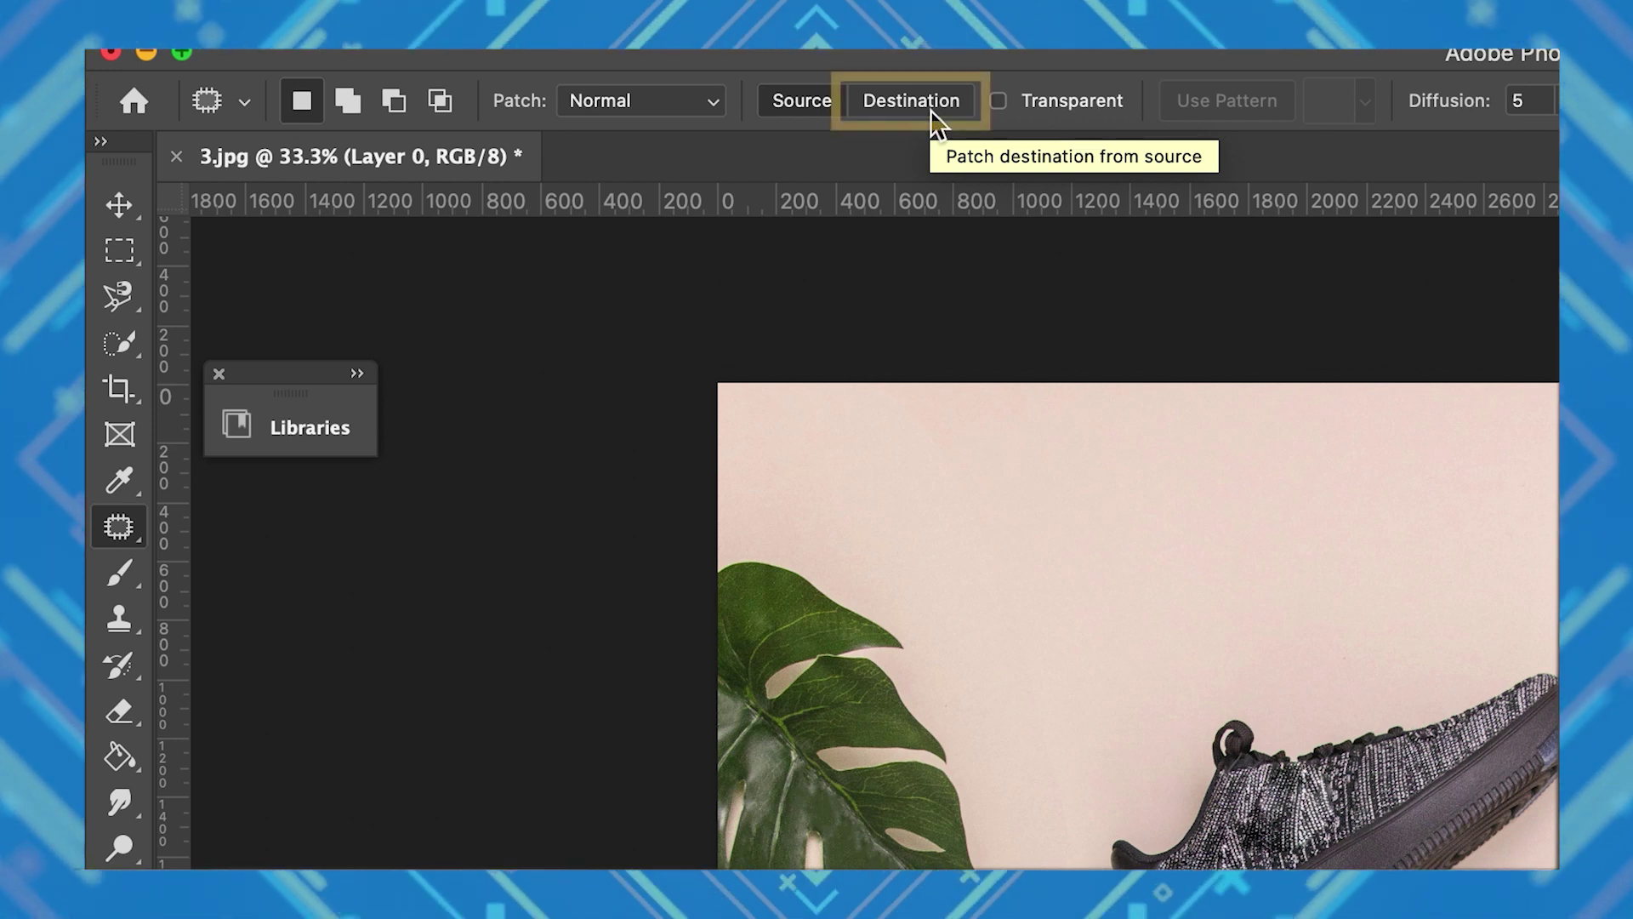
Set Patch to Destination and copy the sneaker to the top, bottom, top-right and lower-left
click(931, 110)
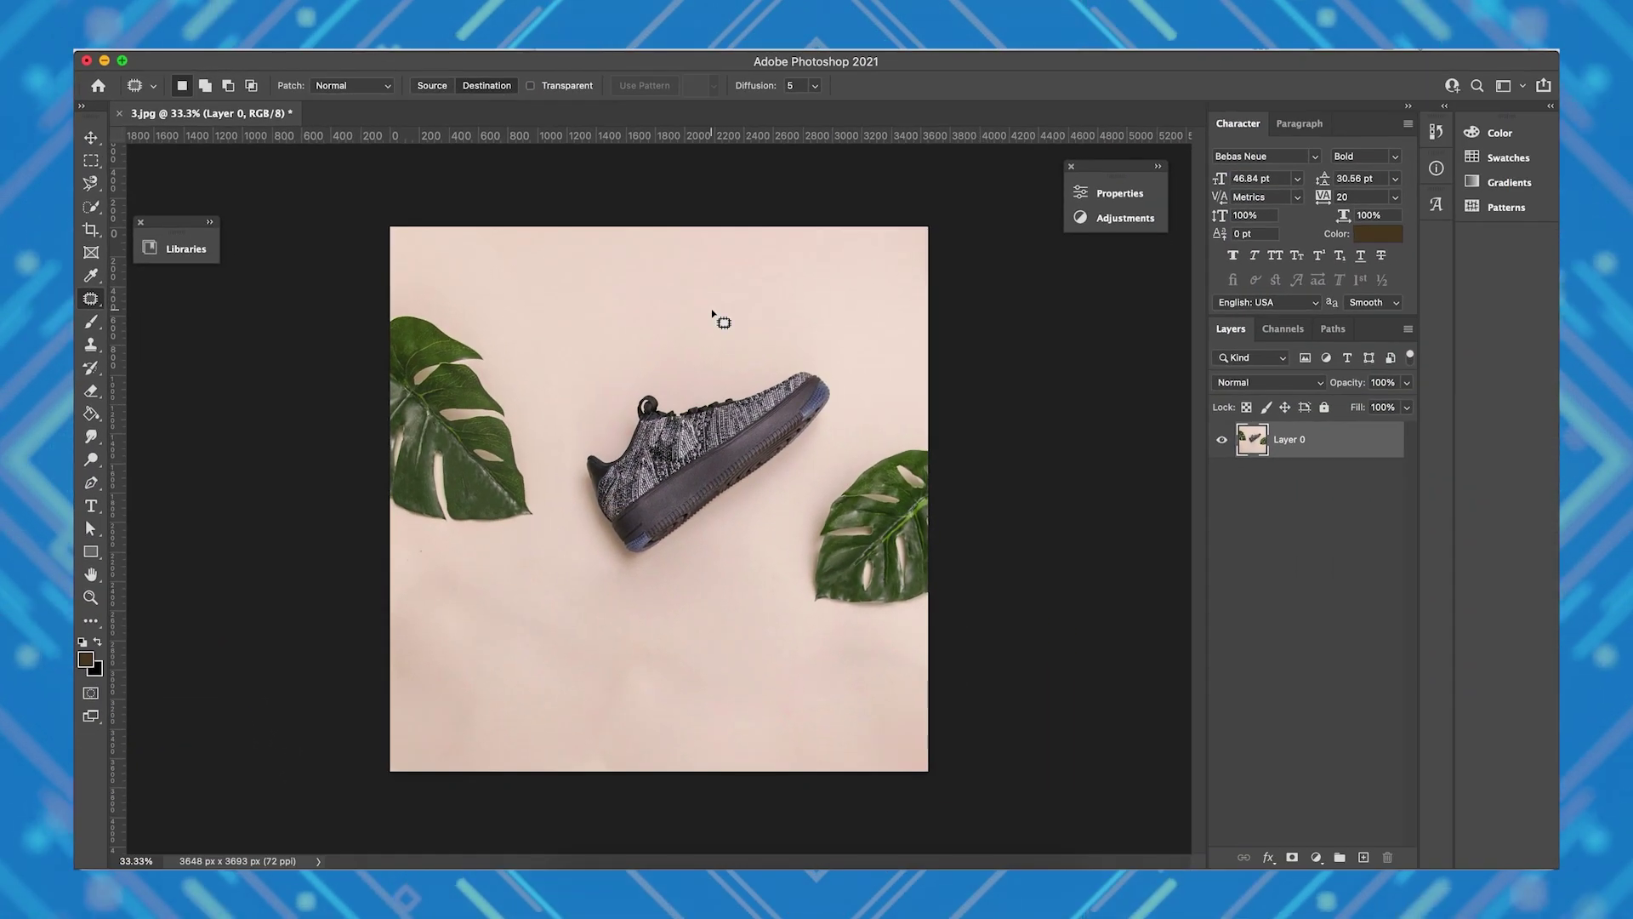
drag(643, 387, 644, 387)
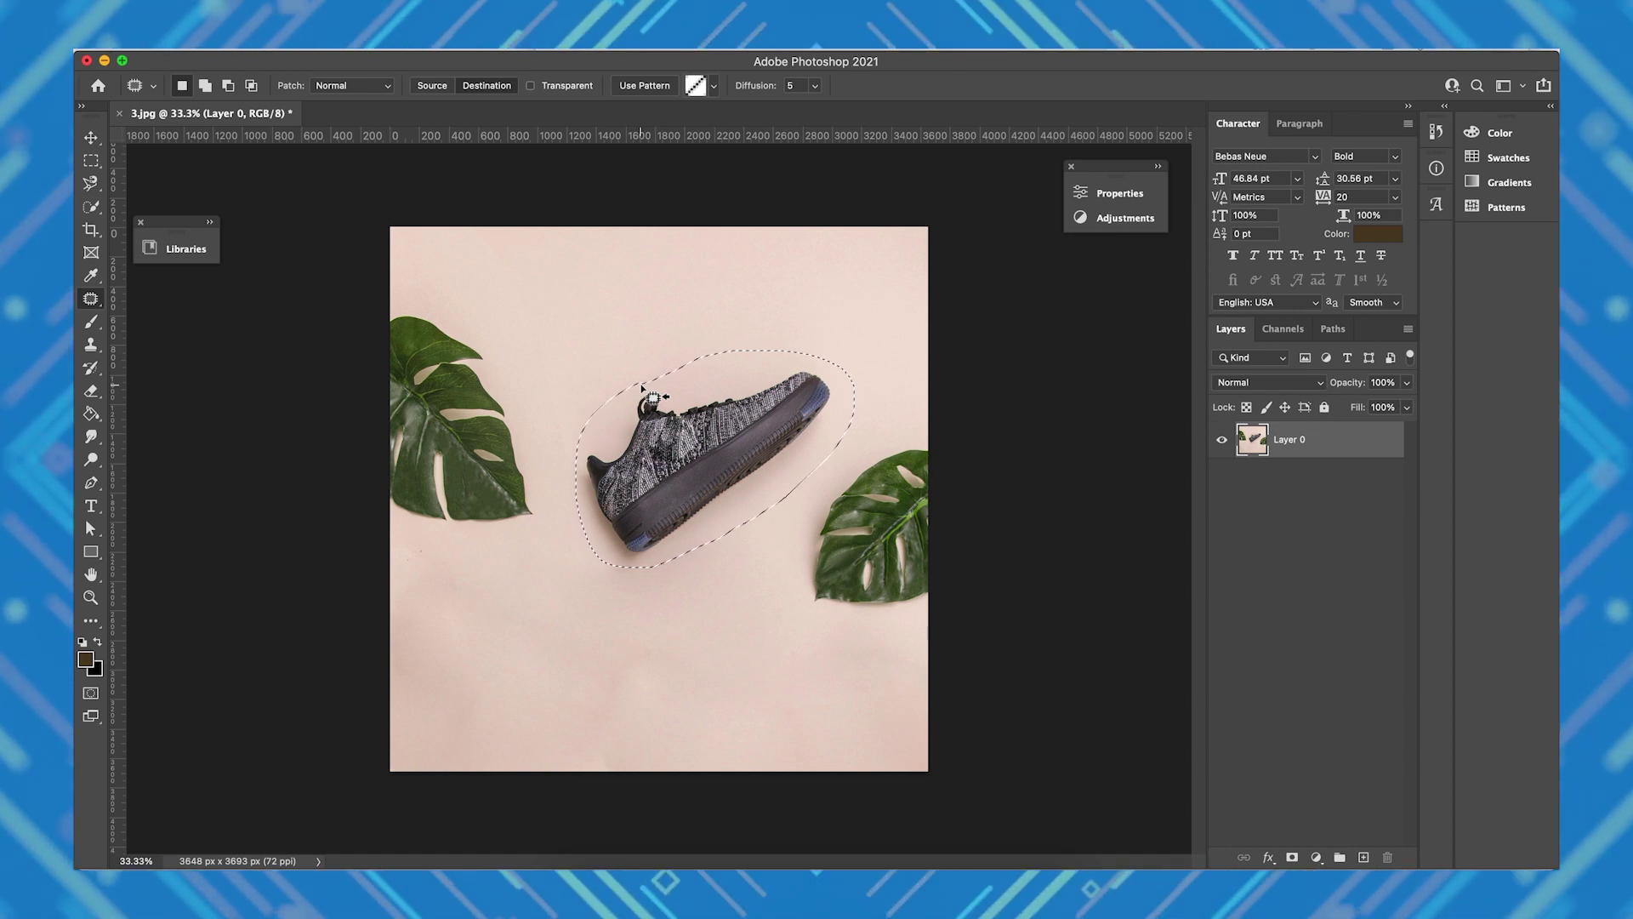
drag(644, 387, 683, 197)
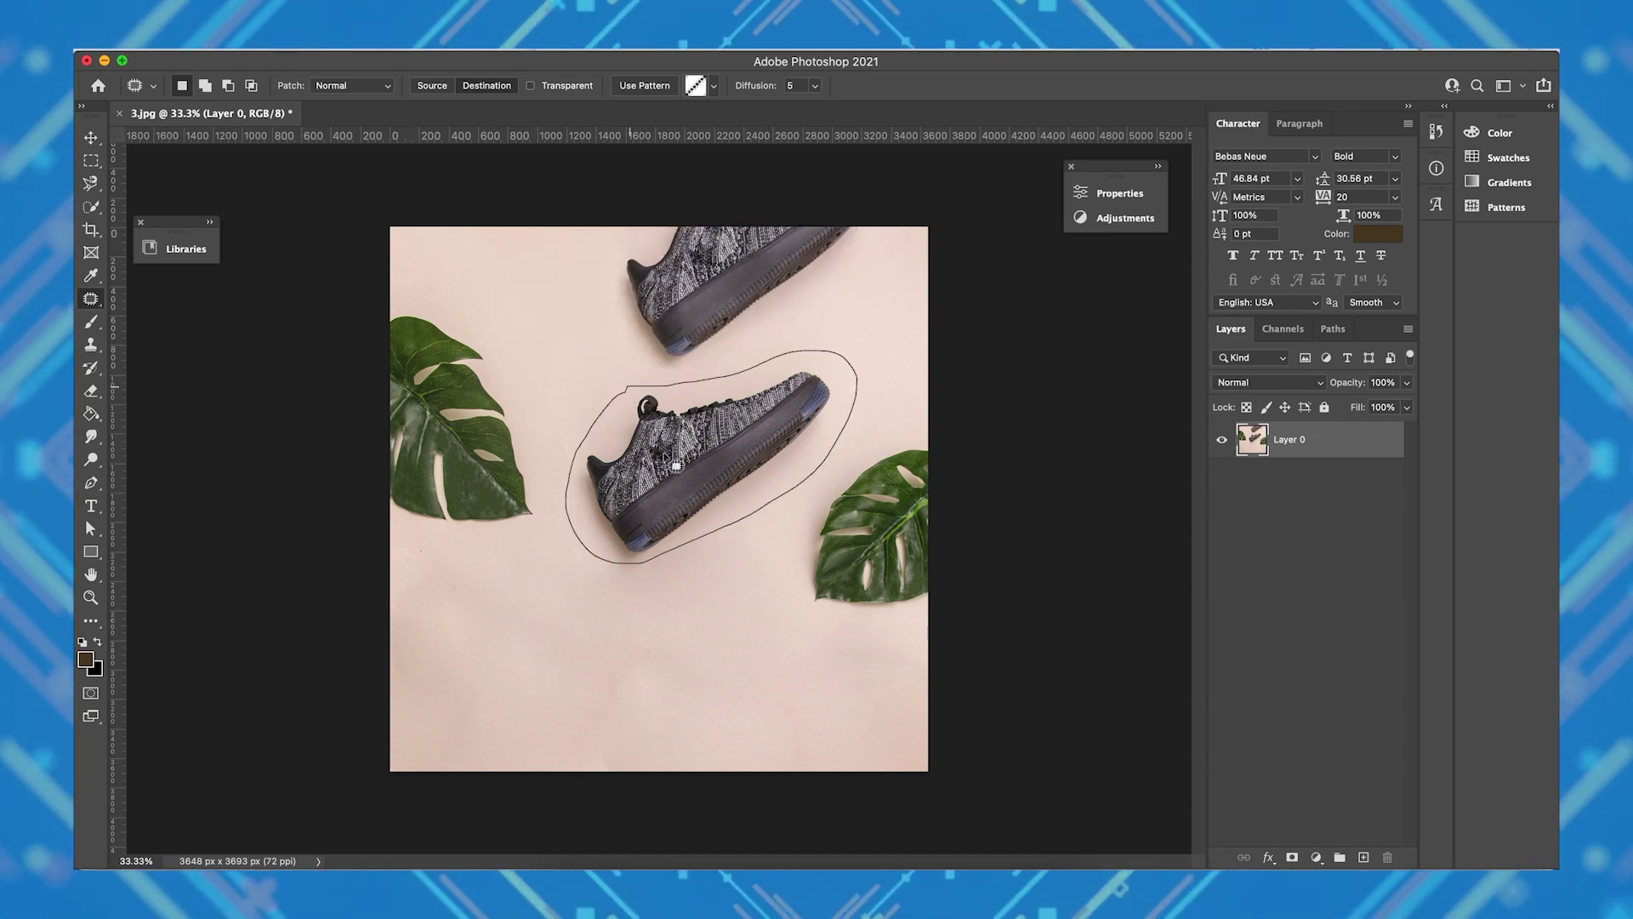
drag(675, 465, 529, 680)
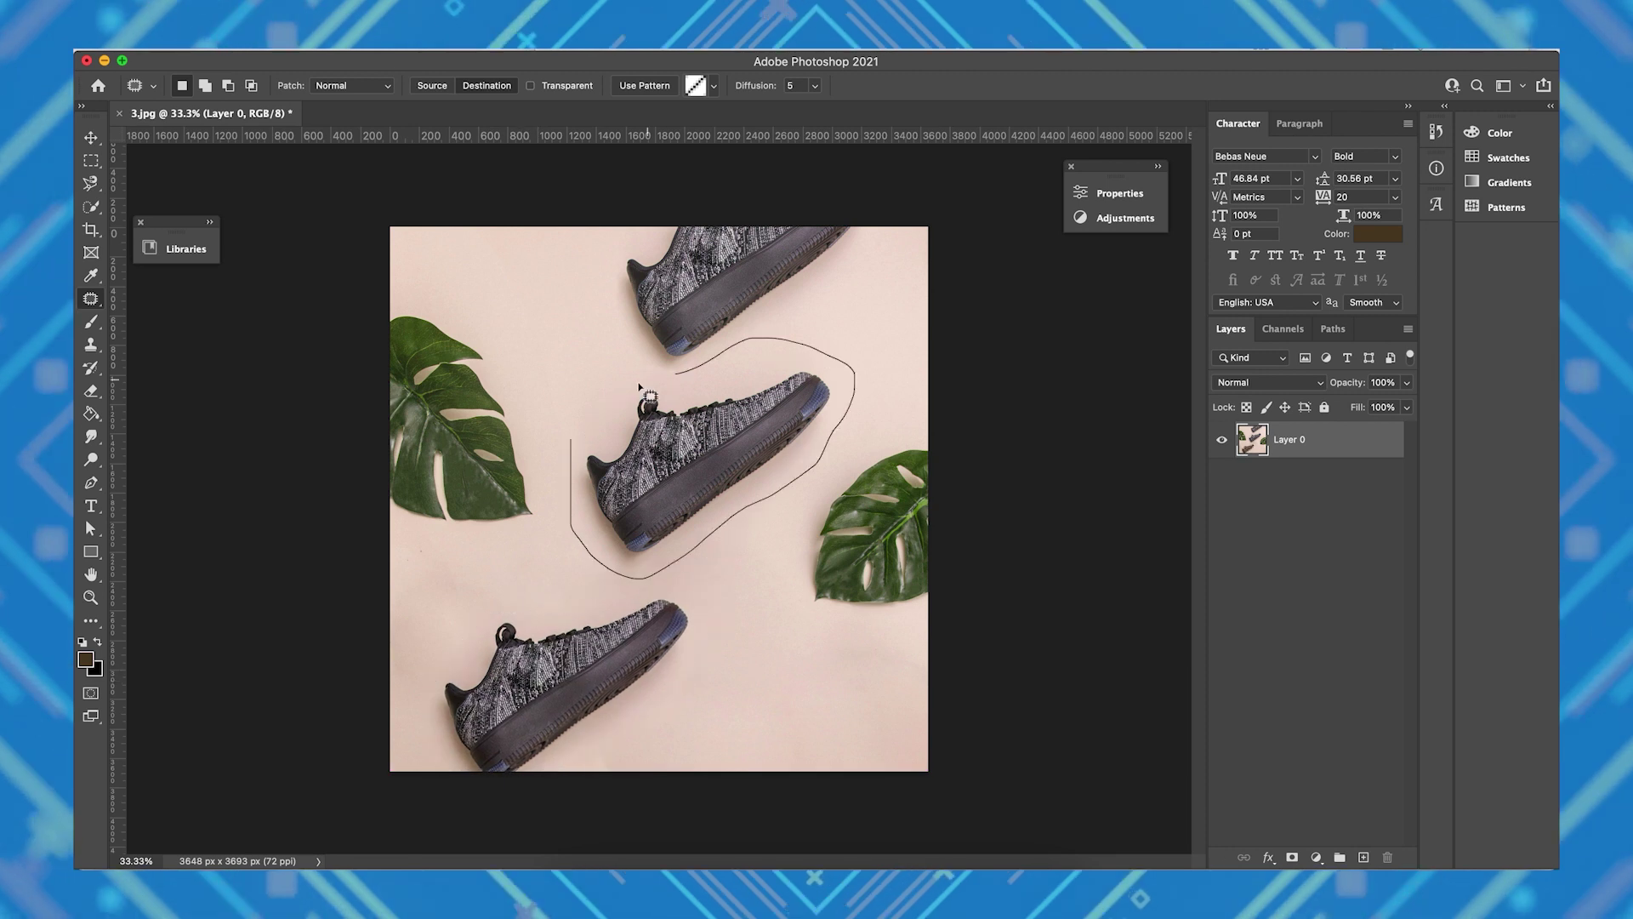
drag(644, 387, 899, 252)
drag(641, 378, 551, 596)
Zoom out, add one more sneaker copy at the bottom-right, and deselect
key(ctrl+d)
key(z)
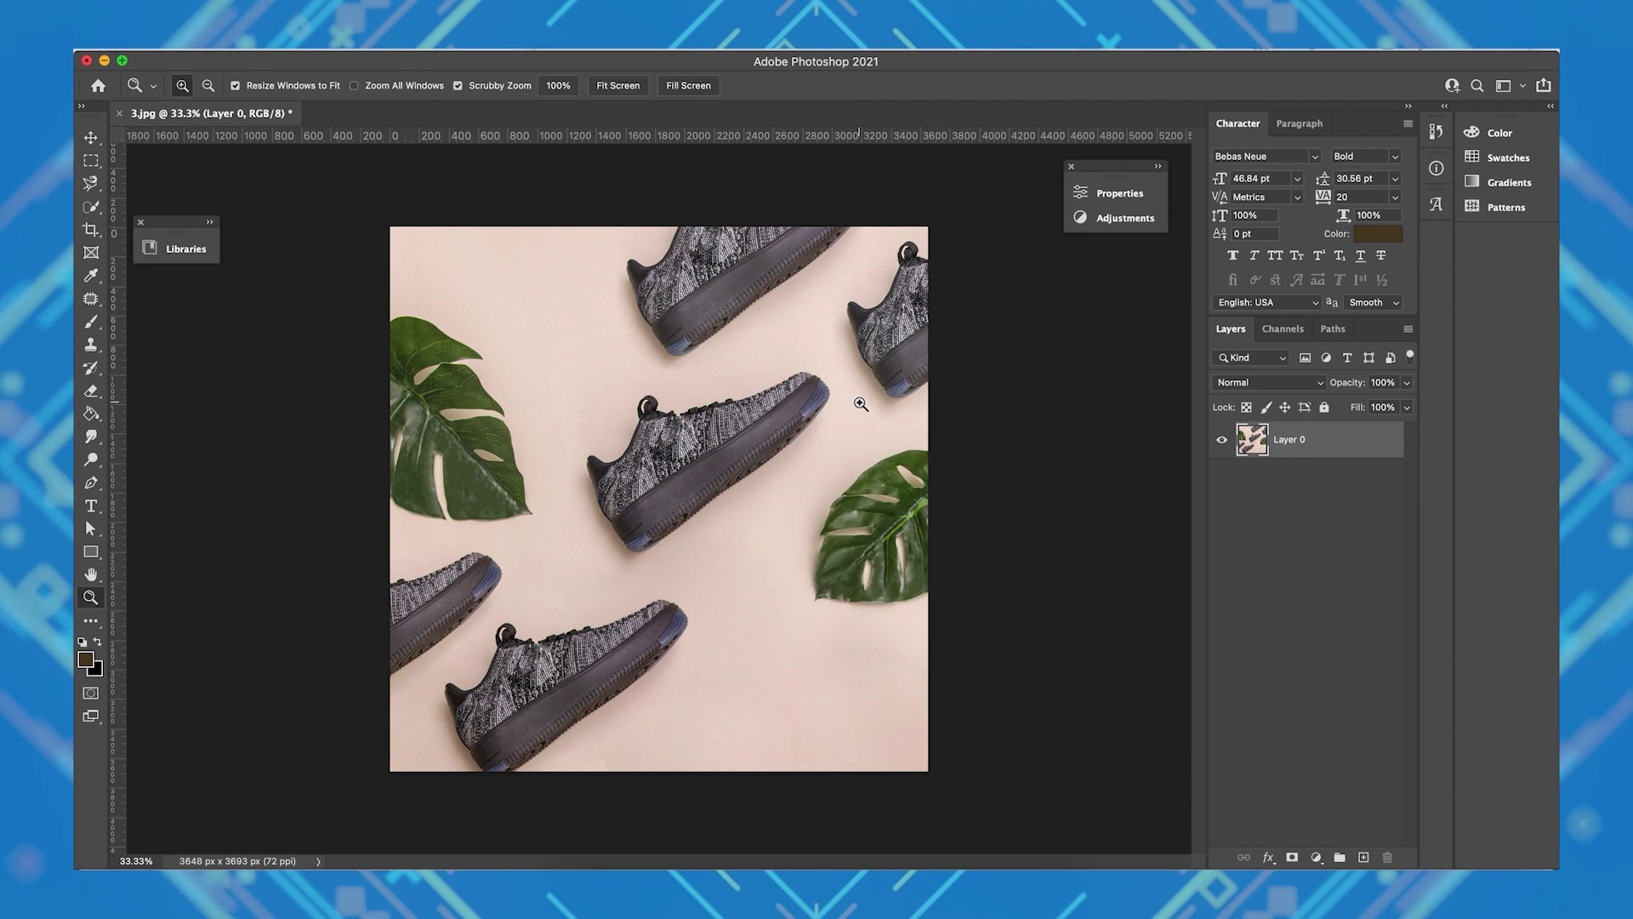
alt+click(860, 403)
key(j)
drag(587, 463, 591, 472)
drag(693, 476, 765, 651)
key(ctrl+d)
key(z)
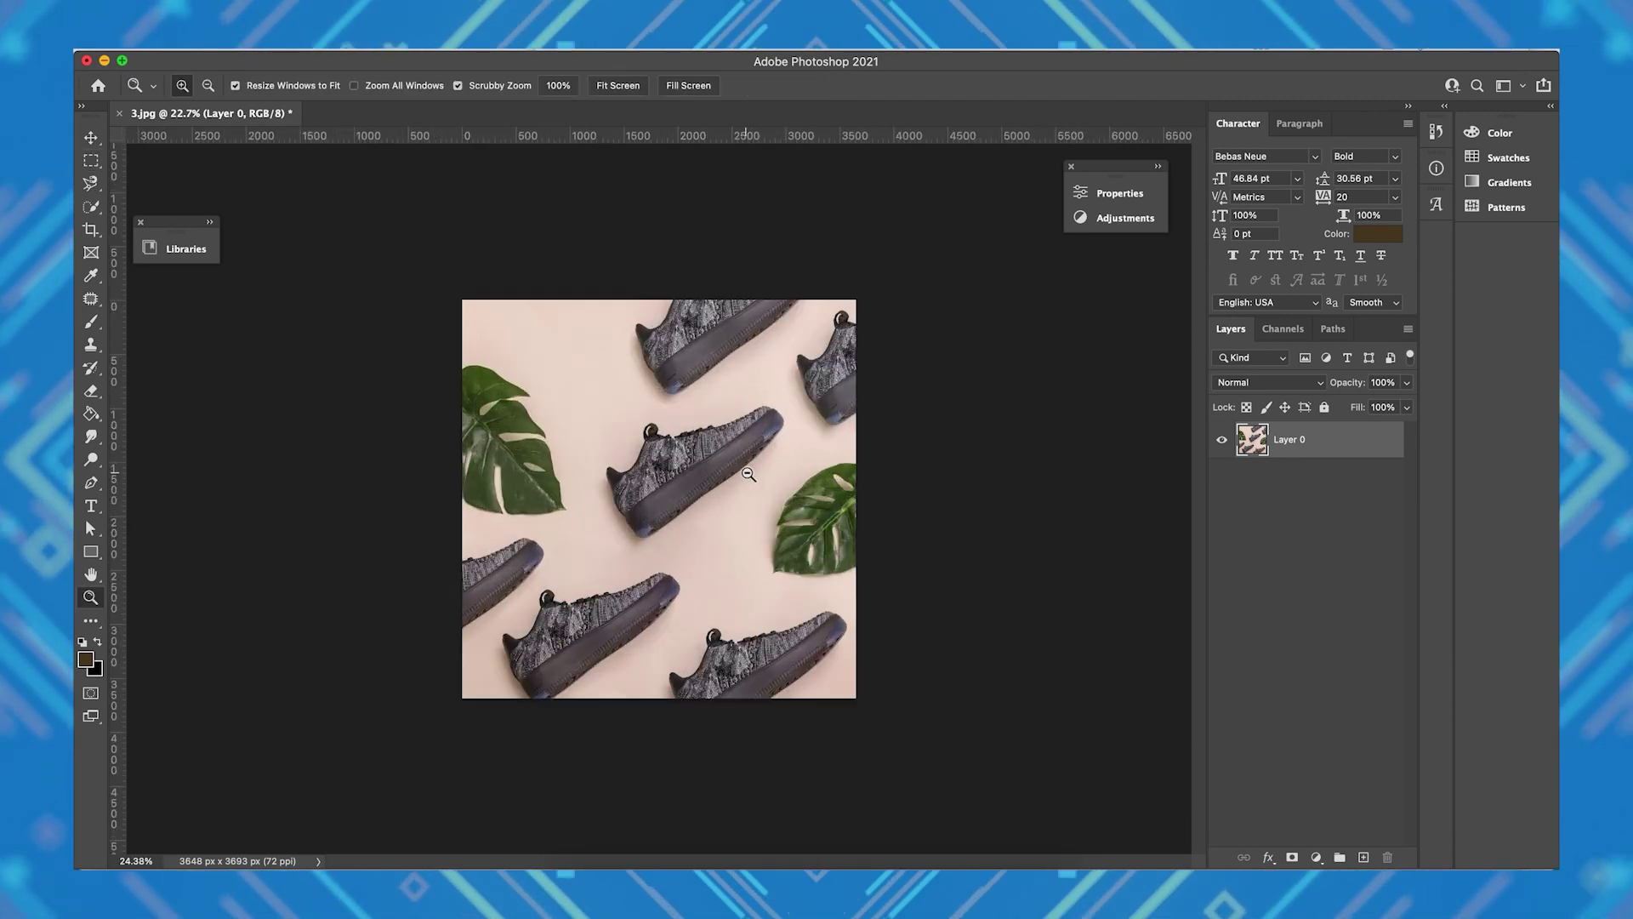